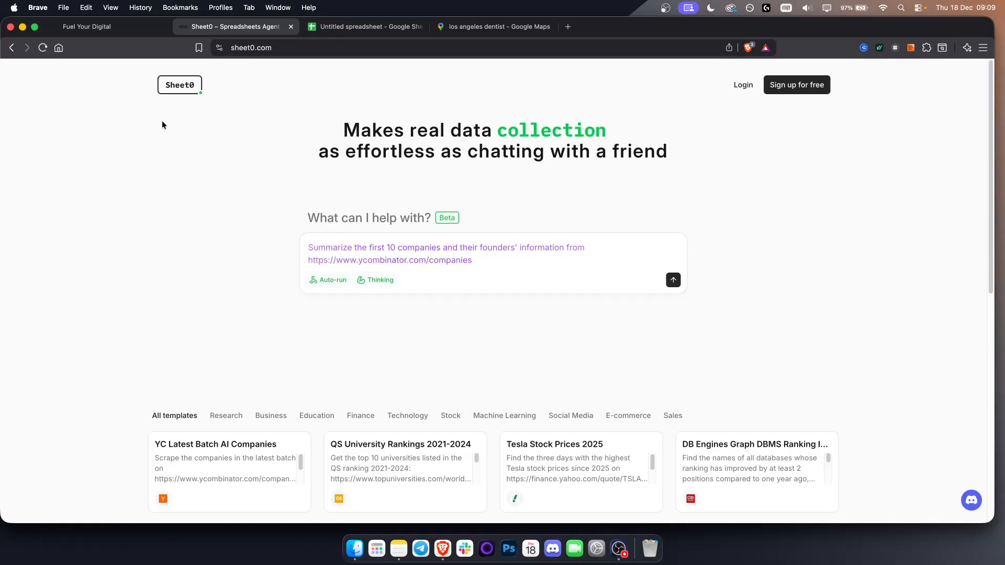
left_click(105, 28)
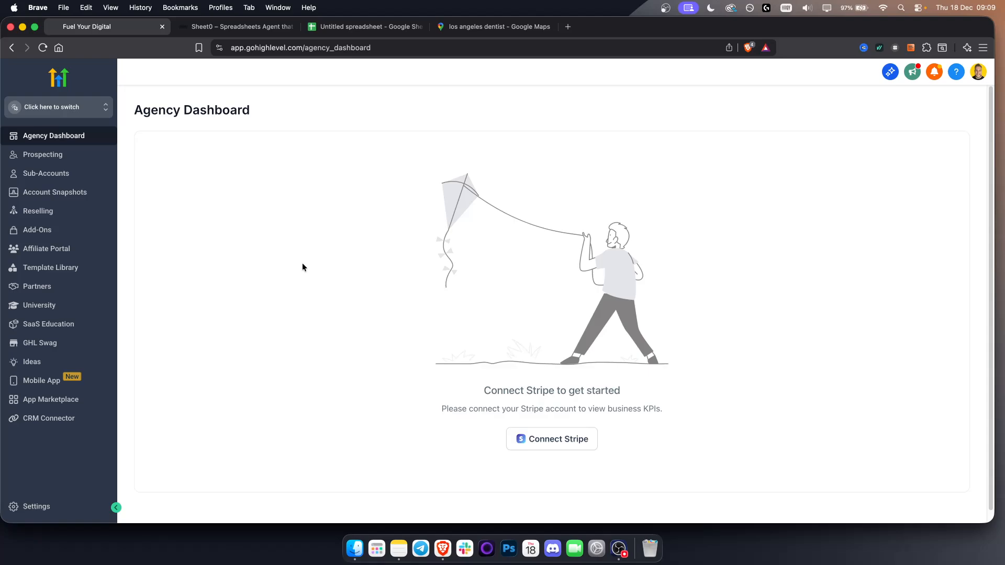
left_click(236, 26)
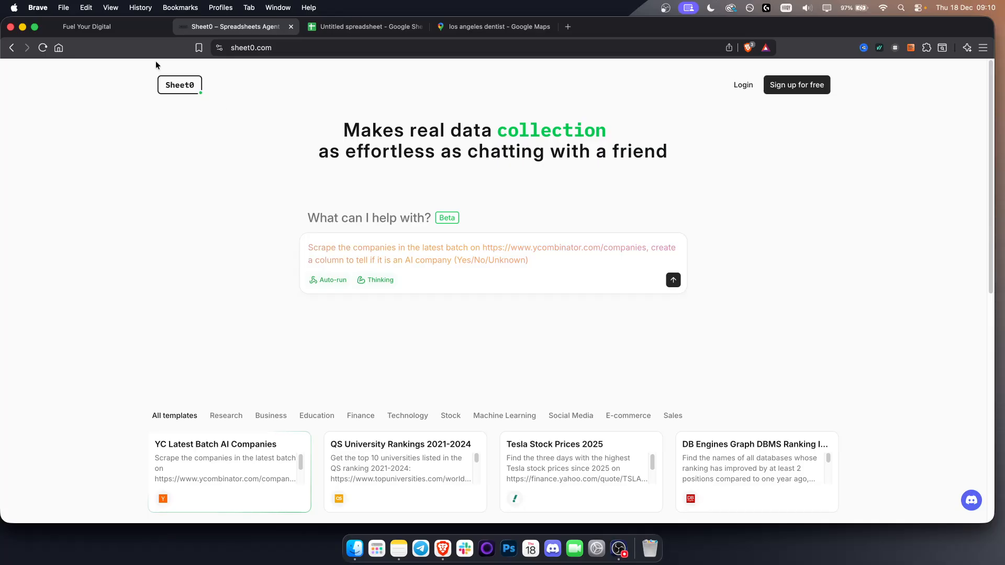
left_click(98, 32)
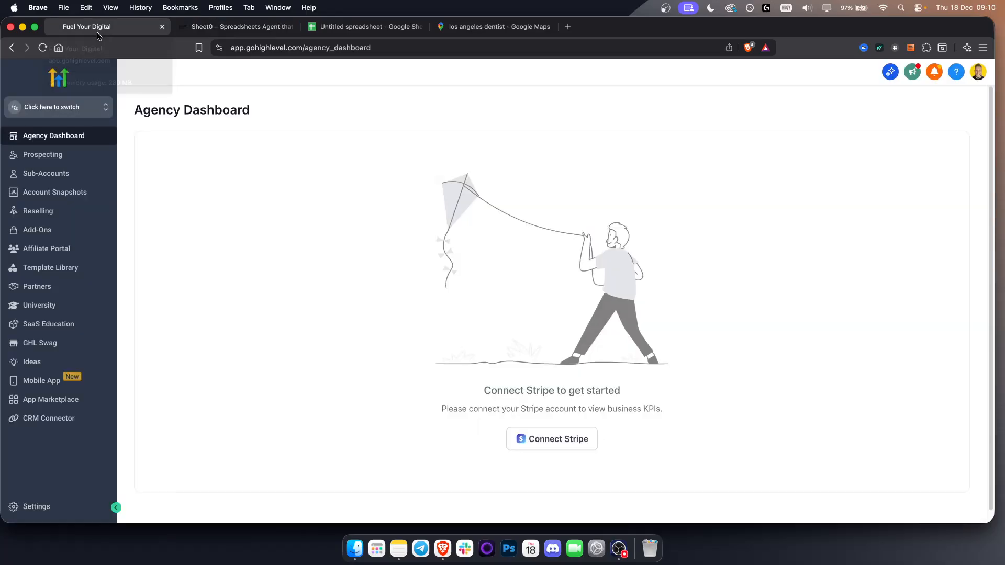
left_click(240, 29)
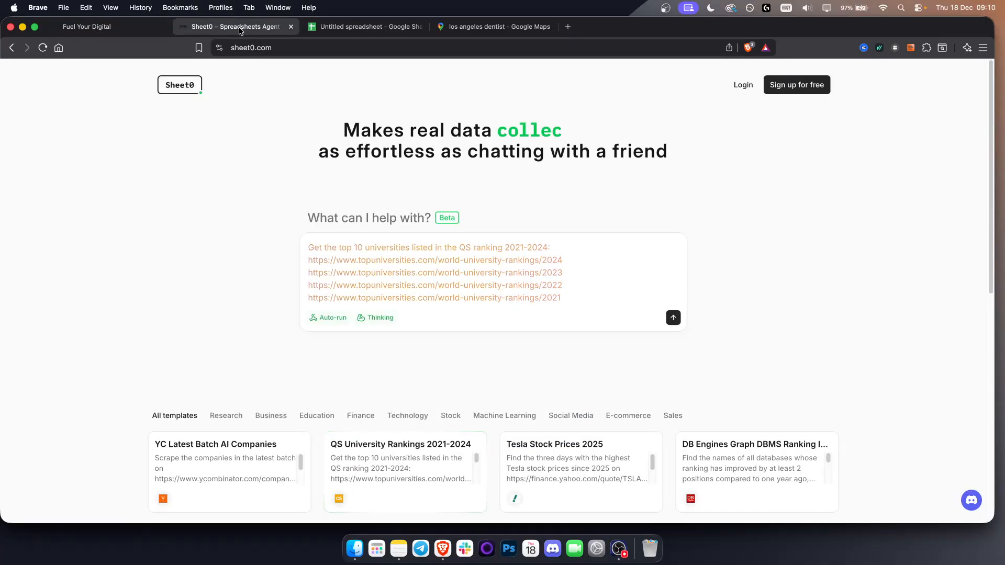
Step: Clear the sample prompt and log in to Sheet0 with an existing Google account
left_click(388, 264)
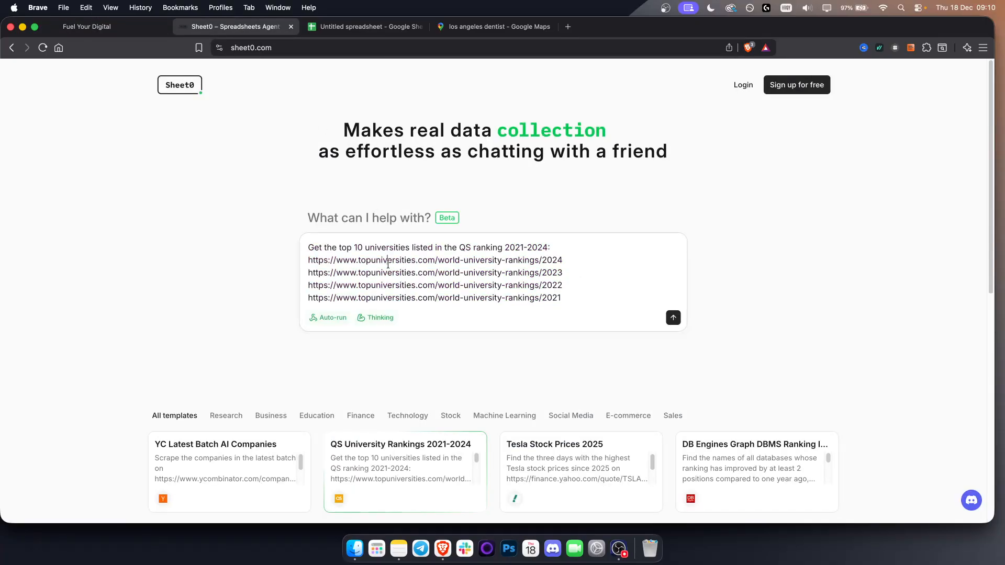
key("super+a")
key("BackSpace")
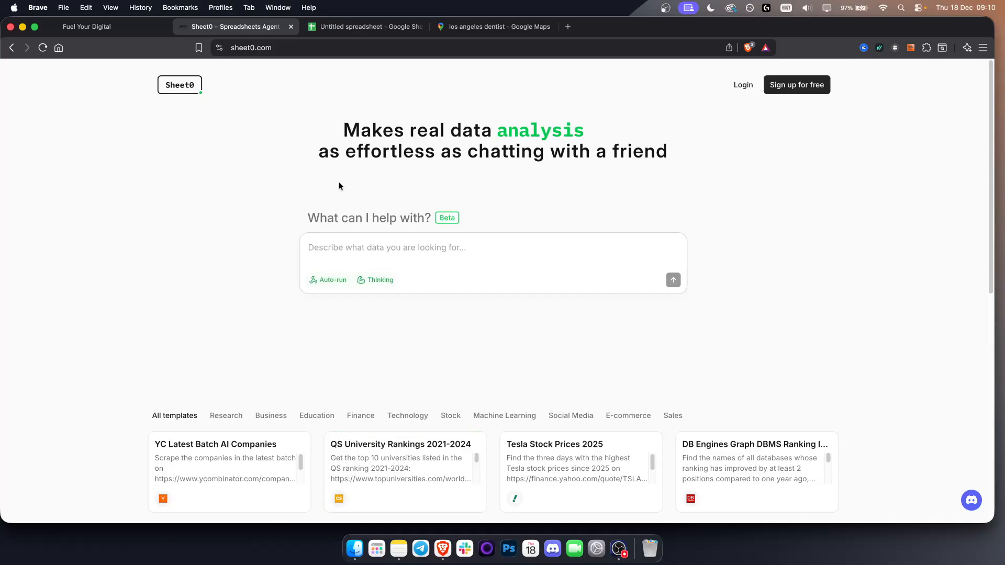
left_click(739, 86)
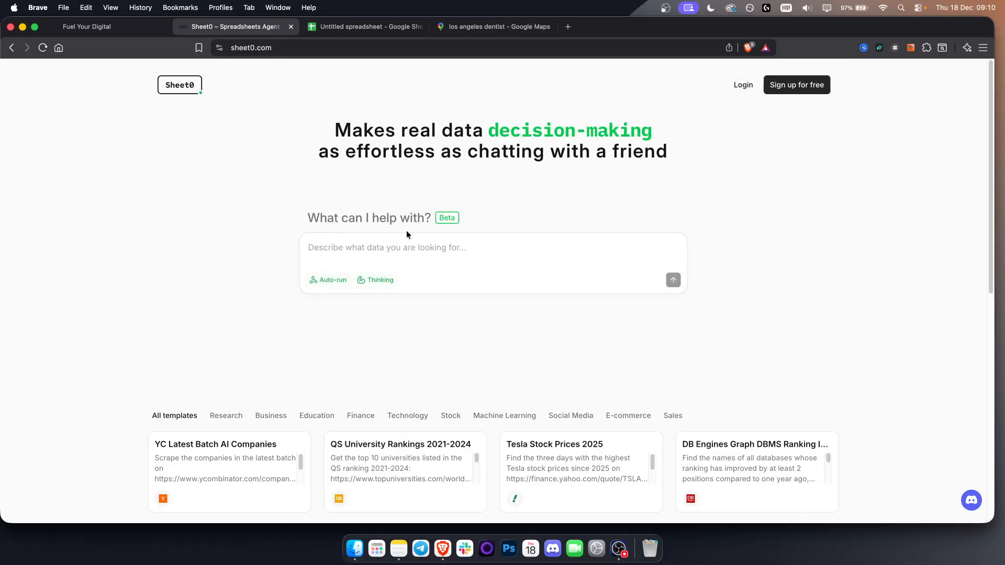
left_click(309, 259)
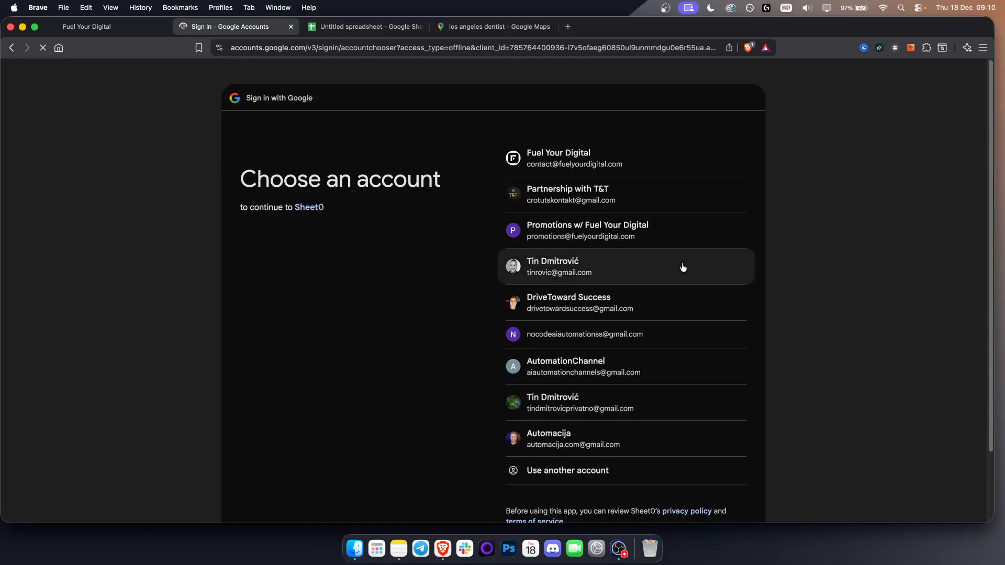
left_click(555, 268)
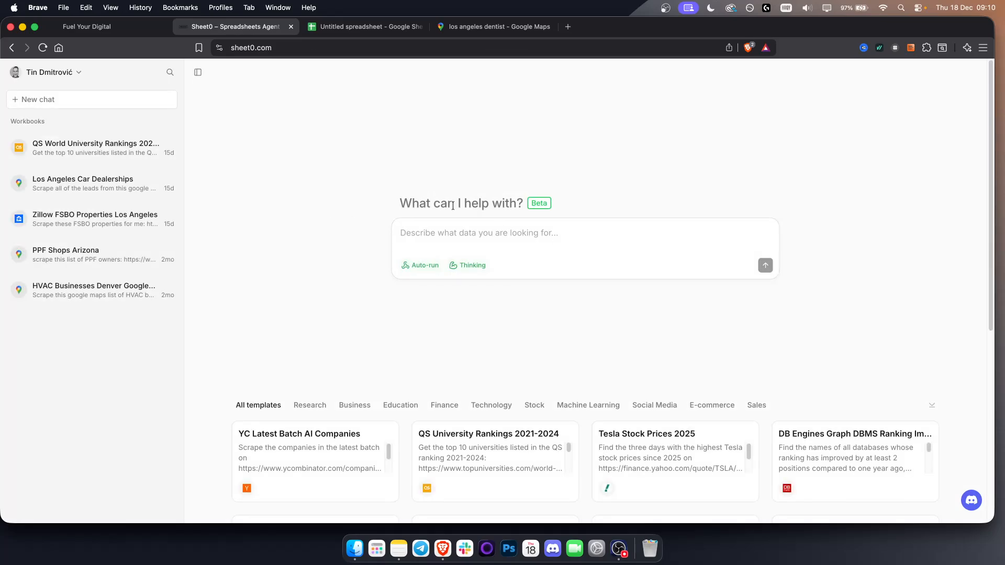
triple_click(453, 206)
left_click(322, 205)
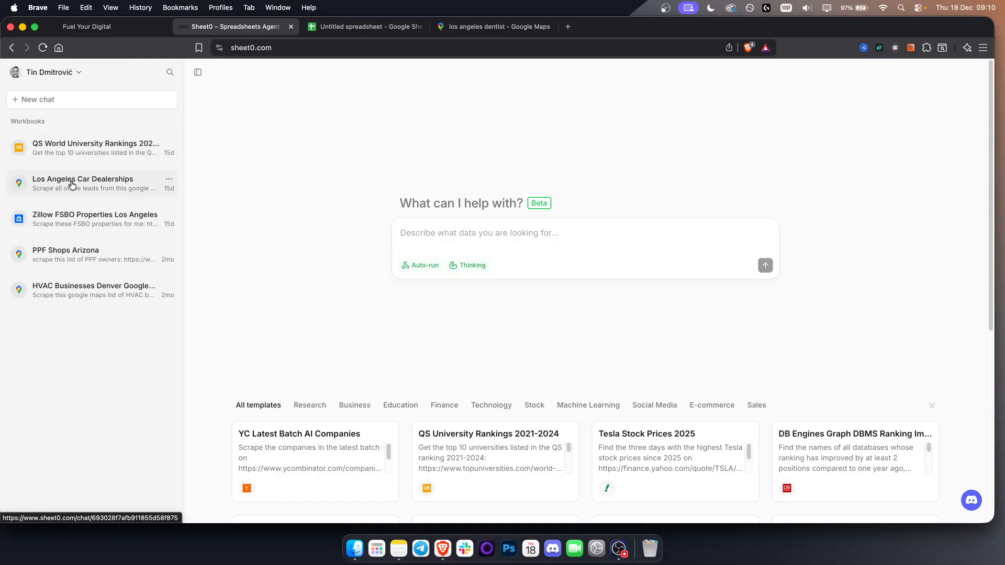
Step: Place the cursor in the empty prompt field and copy the link of the "los angeles dentist" results from Google Maps
left_click(564, 236)
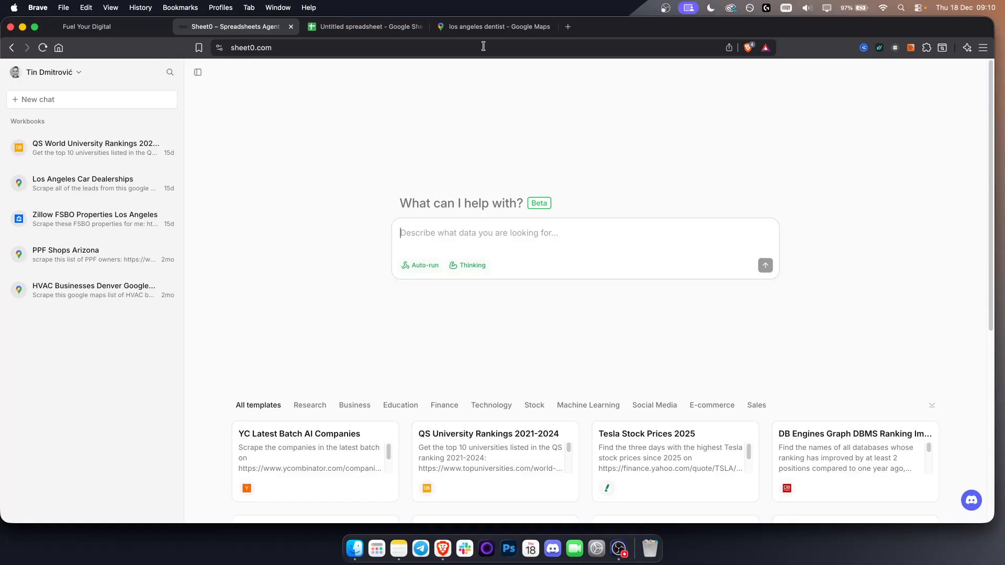
left_click(492, 28)
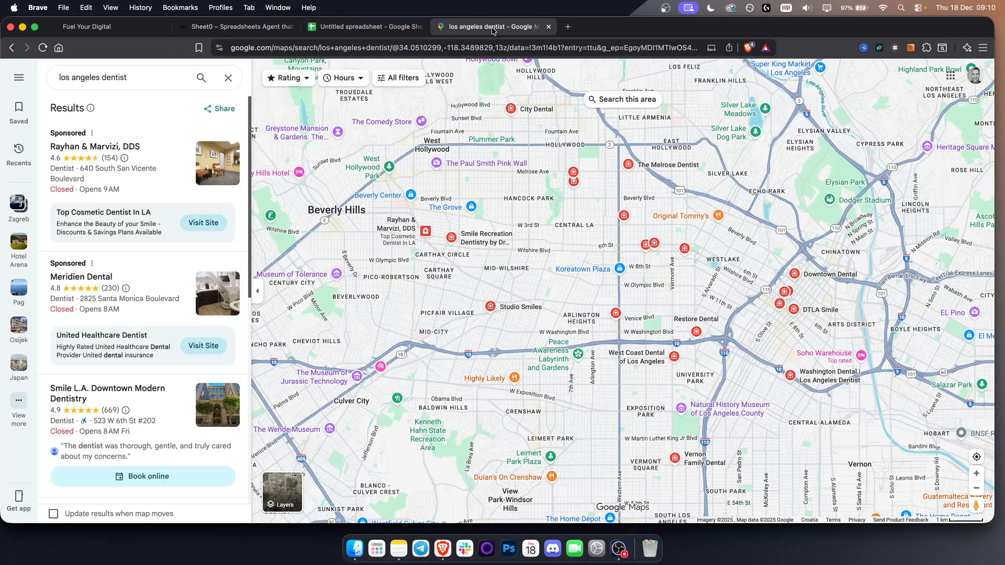
triple_click(127, 76)
left_click(143, 73)
scroll(133, 260, "down", 15)
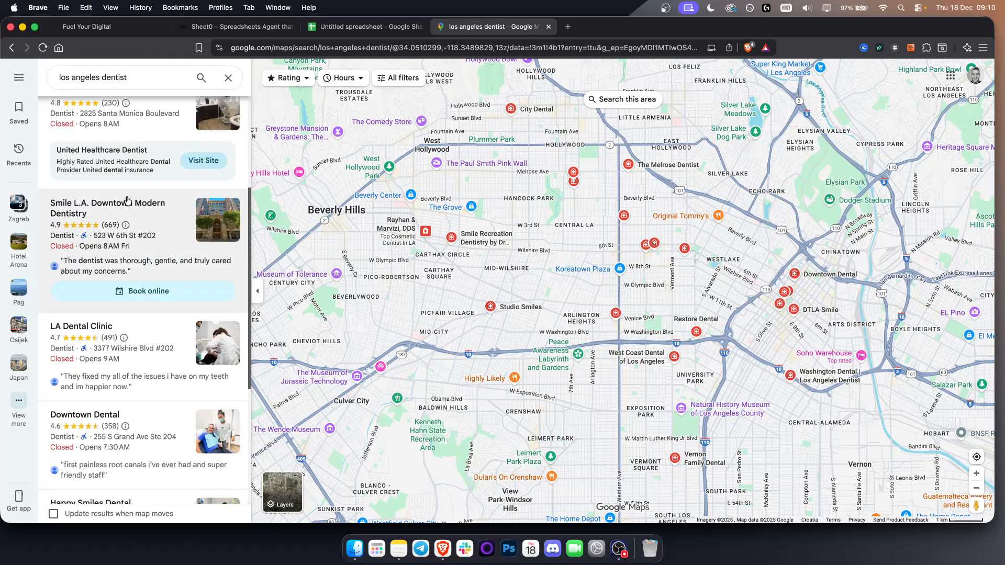
scroll(131, 203, "up", 15)
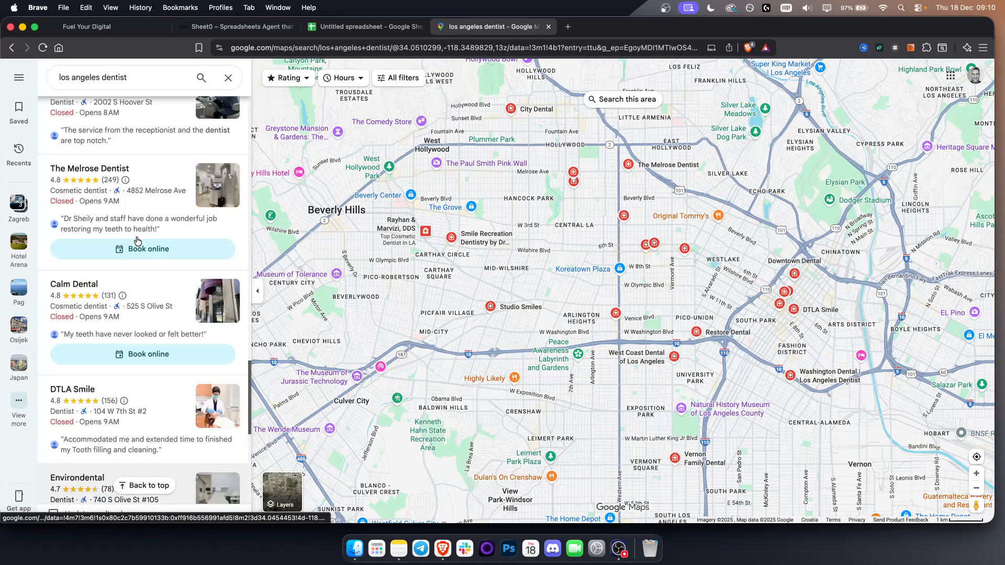
left_click(384, 48)
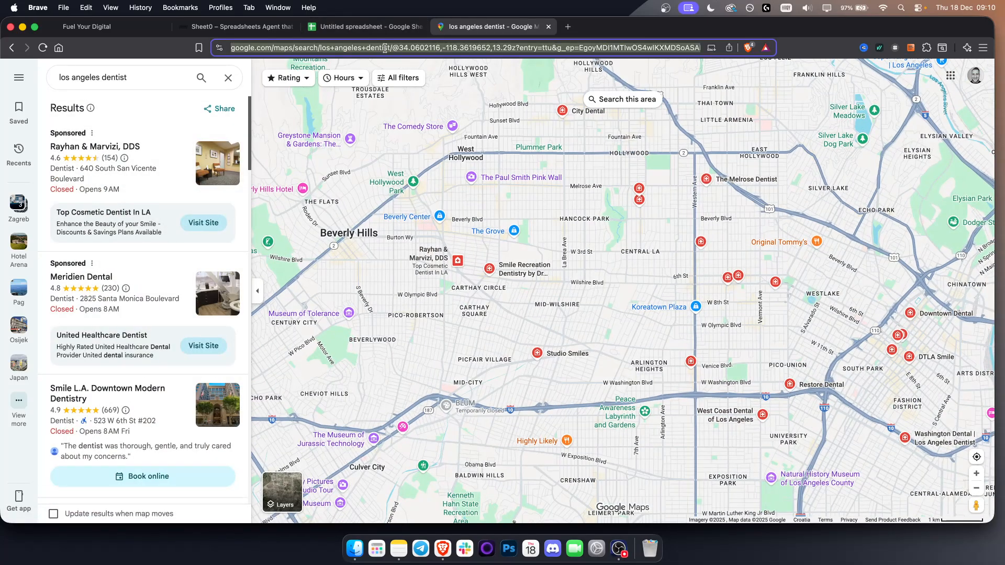
right_click(384, 51)
left_click(403, 121)
Step: Submit the Sheet0 prompt "scrape these leads for me and put them in a sheet:" followed by the copied Google Maps link
left_click(235, 26)
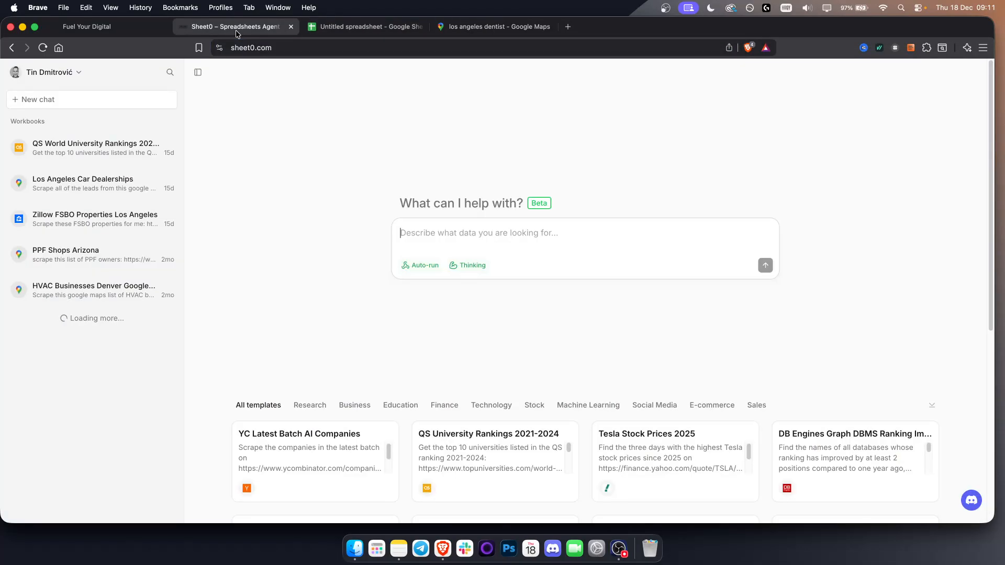
type("sc")
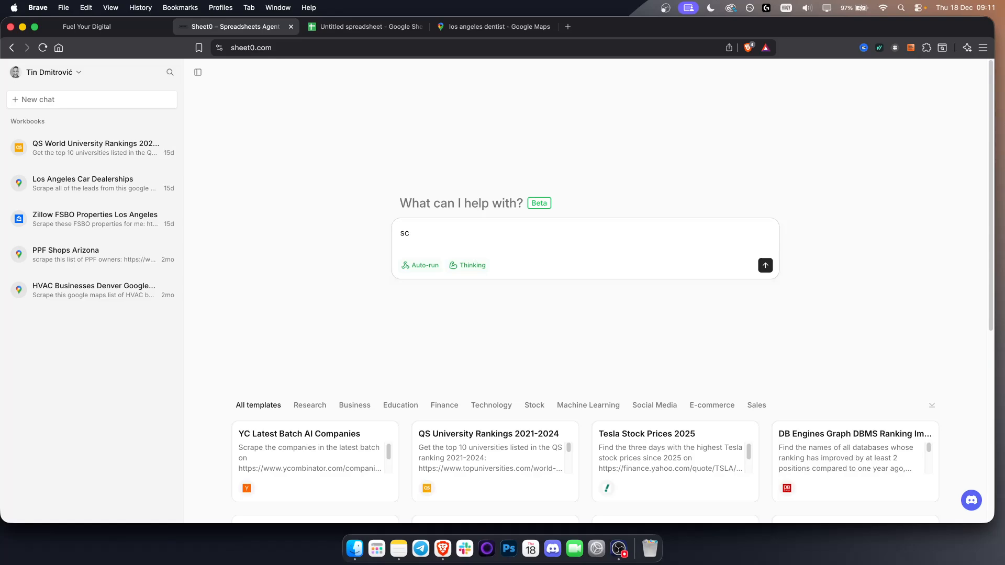
type("arpe these leads for me and put them in a sheet:")
key("shift+Return")
key("shift+Return")
type("https://www.google.com/maps/search/los+angeles+dentist/@34.0602116,-118.3619652,13.29z?entry=ttu&g_ep=EgoyMDI1MTIwOS4wIKXMDSoASAFQAw%3D%3D")
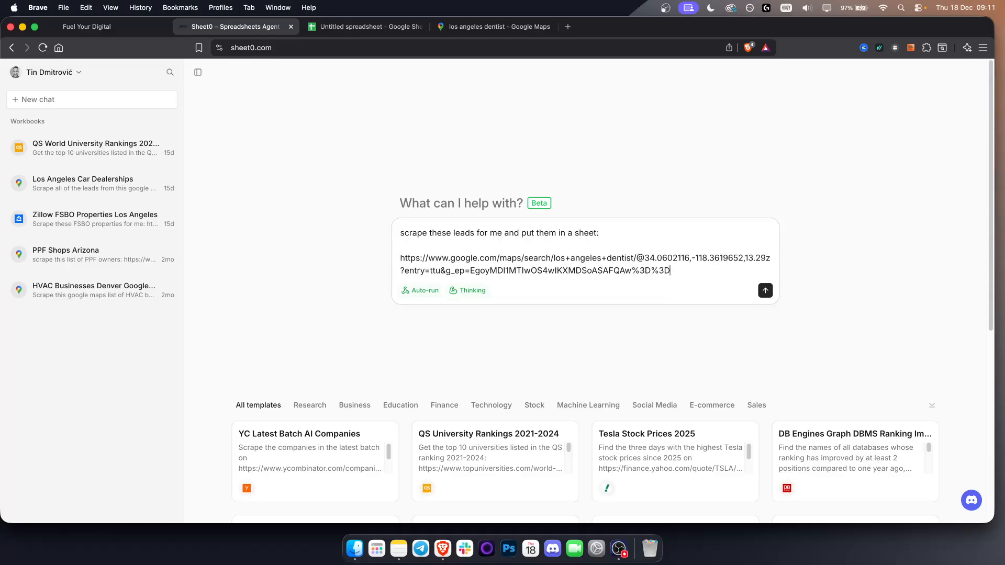
key("Return")
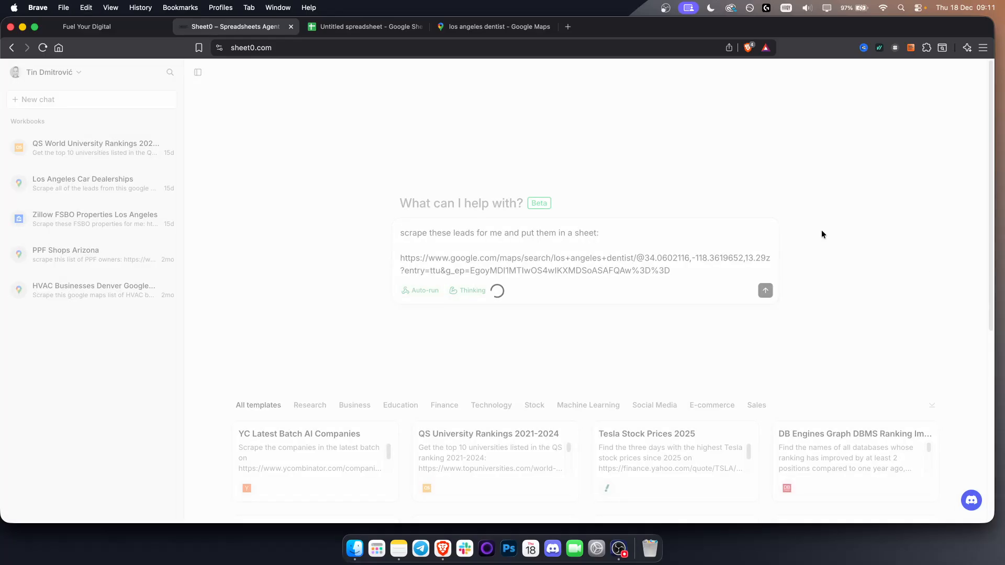
Step: Look through the Los Angeles dentist listings in Google Maps
left_click(480, 29)
scroll(132, 243, "down", 5)
scroll(131, 242, "down", 7)
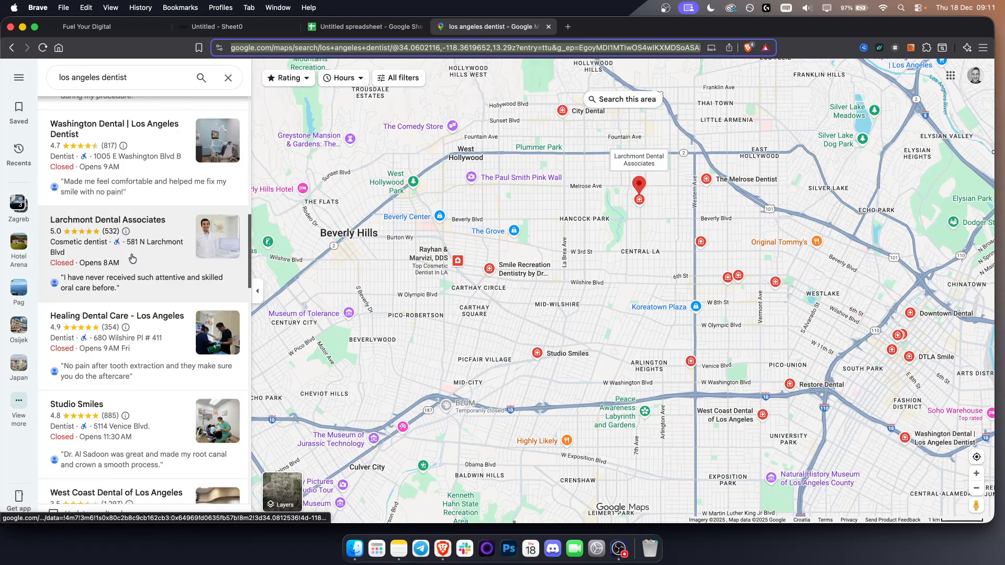
scroll(132, 258, "down", 4)
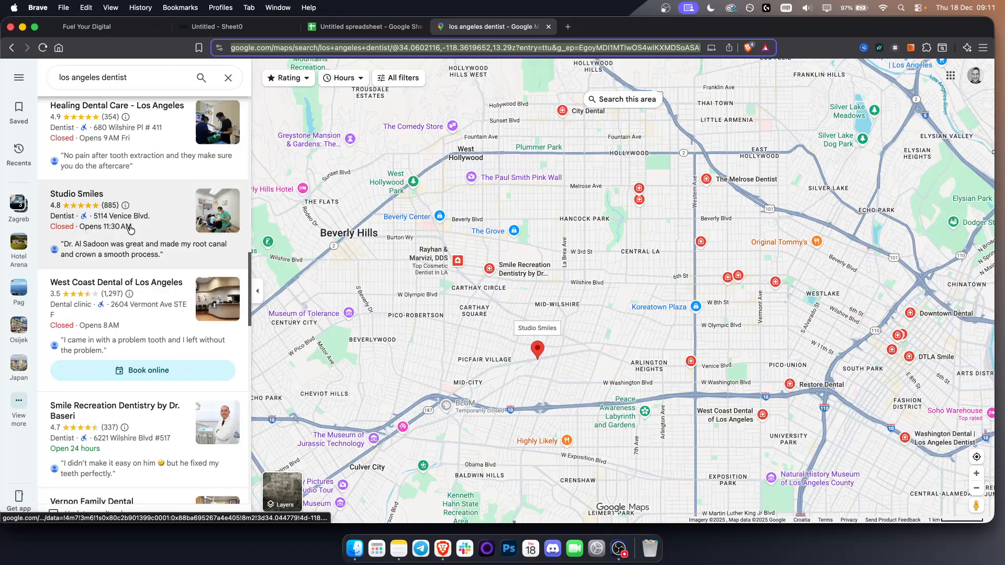
scroll(125, 325, "down", 2)
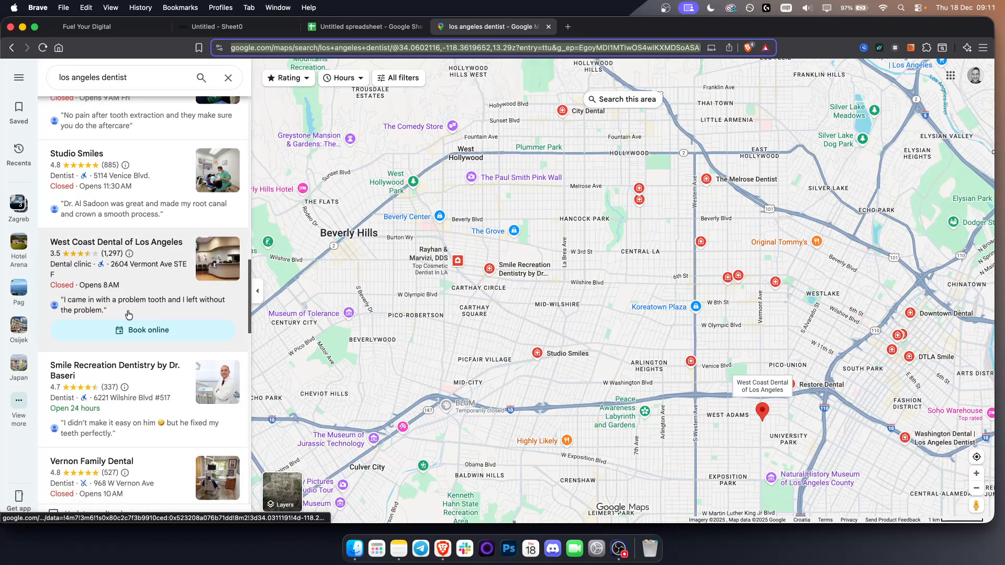
scroll(128, 398, "down", 6)
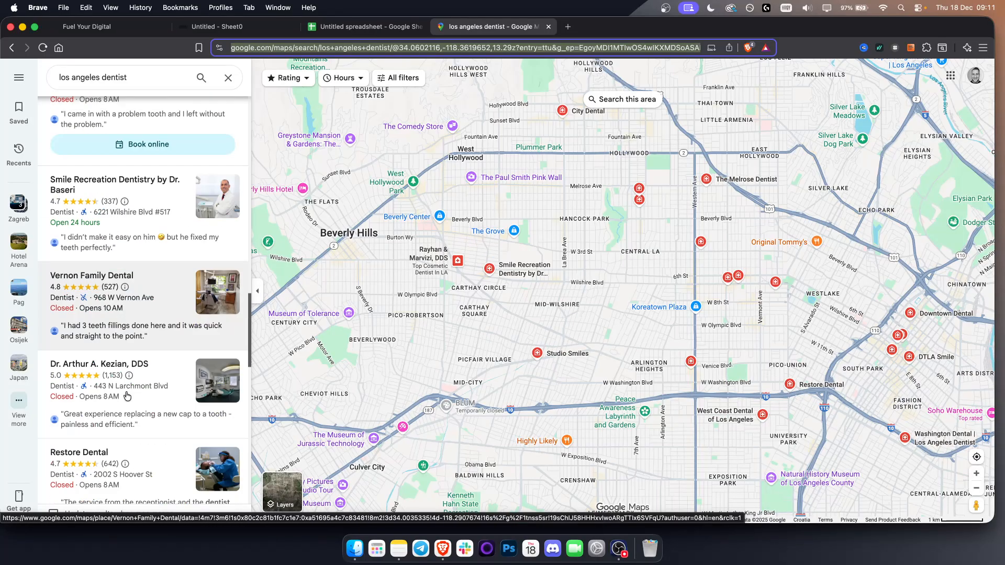
Step: Check the scraper's live browser view in Sheet0, return to the table view and glance at the workbook list
left_click(216, 26)
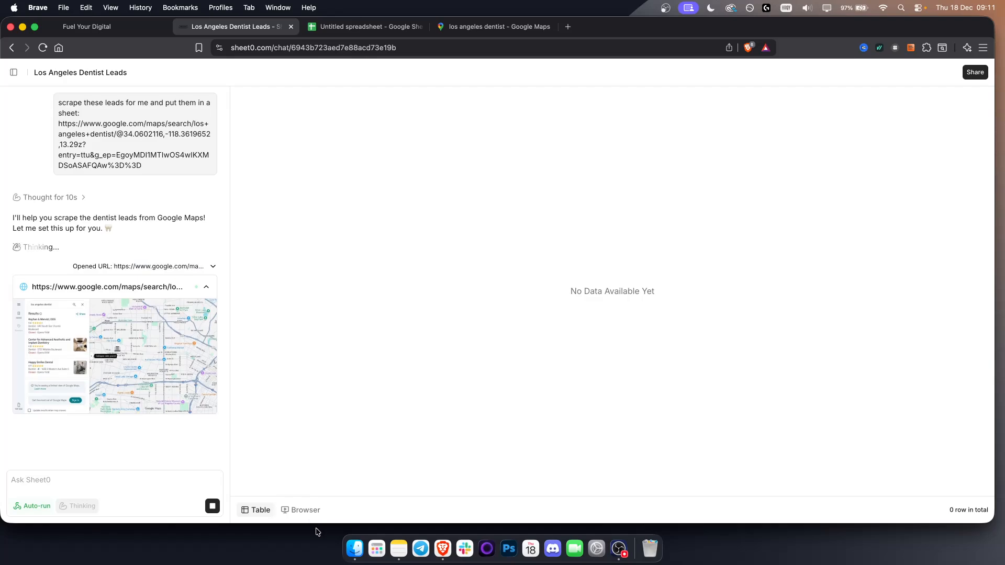
left_click(309, 512)
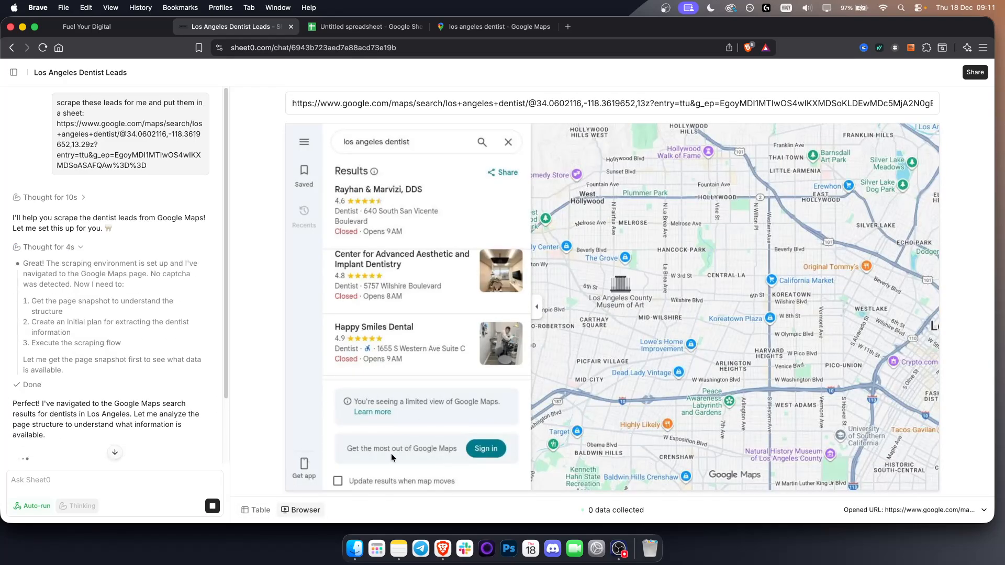
left_click(258, 511)
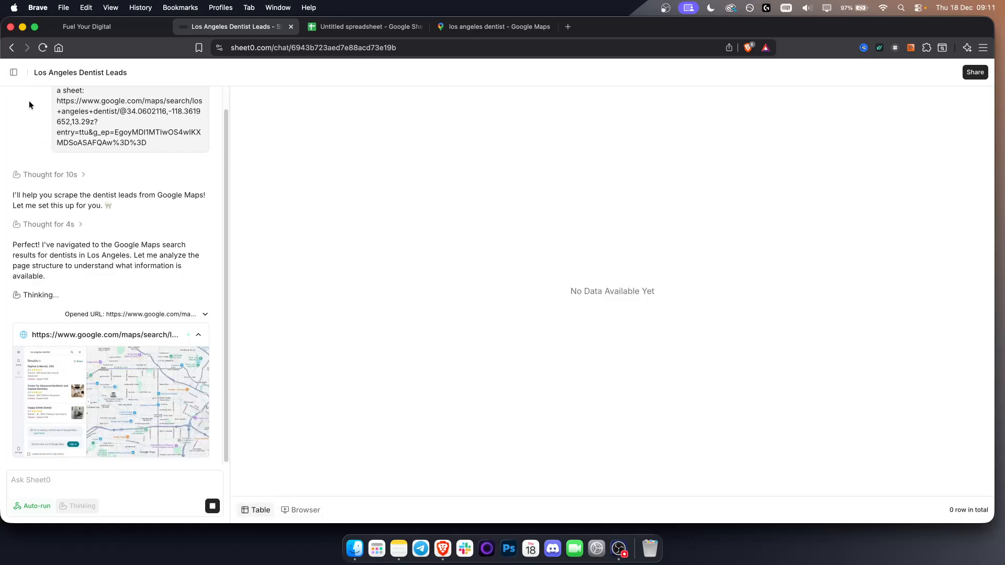
left_click(15, 73)
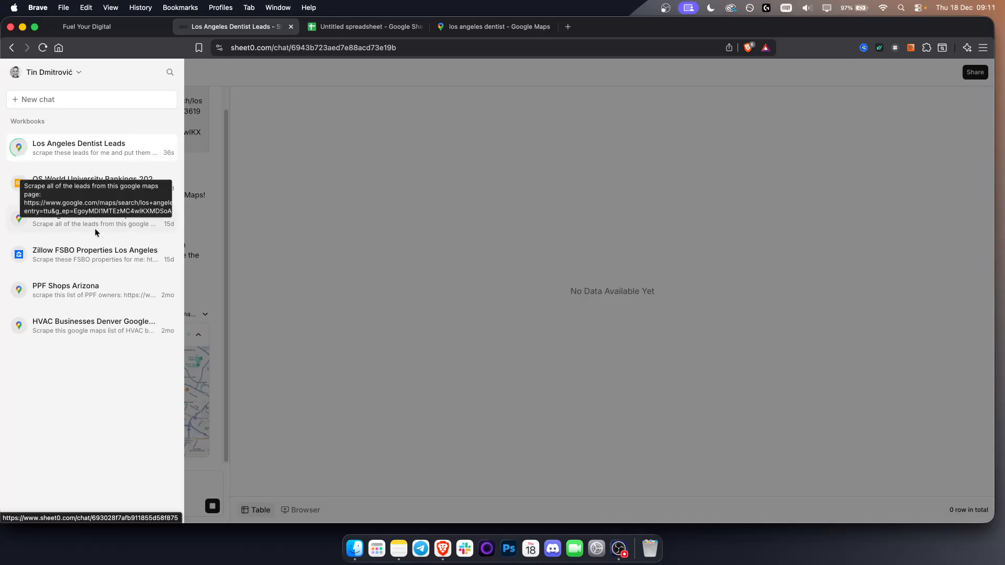
left_click(322, 217)
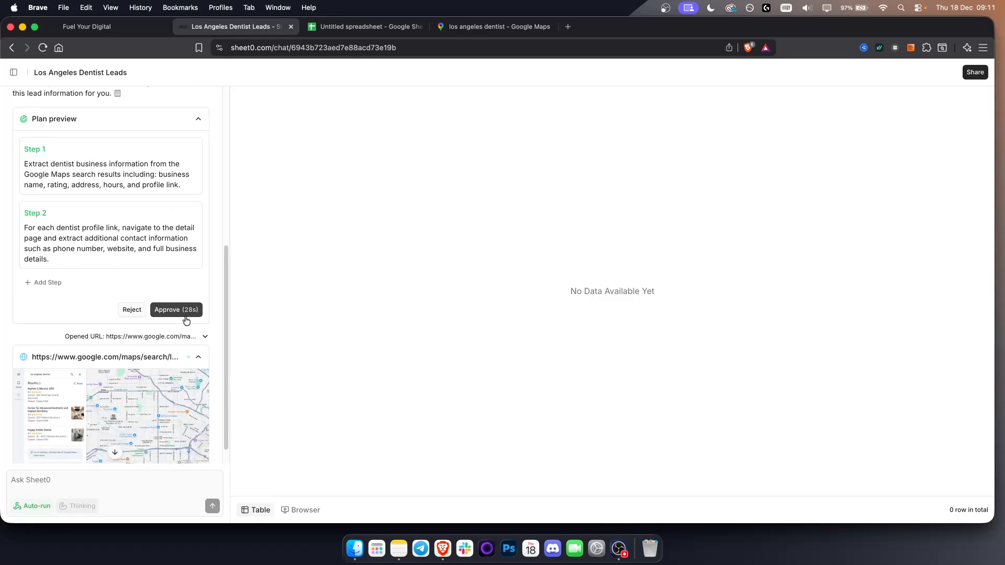
Step: Approve the two-step scraping plan and review the maximum number of items to collect
left_click(187, 313)
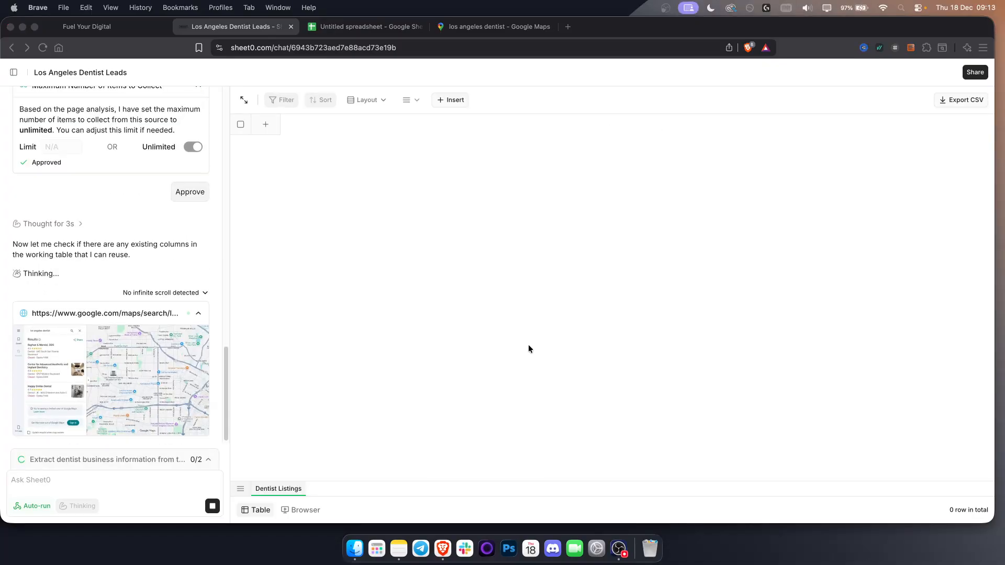
scroll(99, 260, "up", 3)
scroll(100, 259, "up", 1)
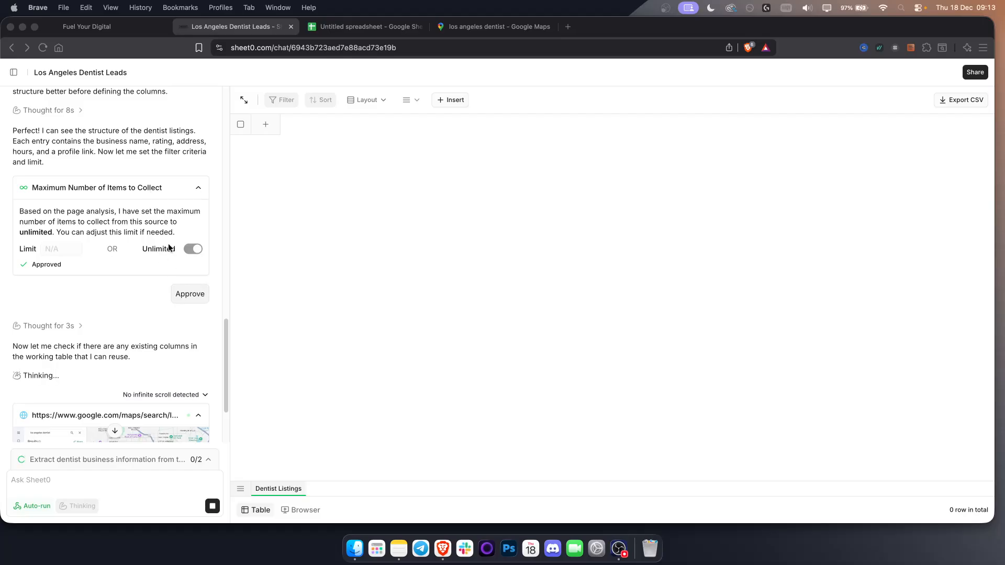
Step: Load more of the "los angeles dentist" results in Google Maps to see how far the list extends
left_click(497, 27)
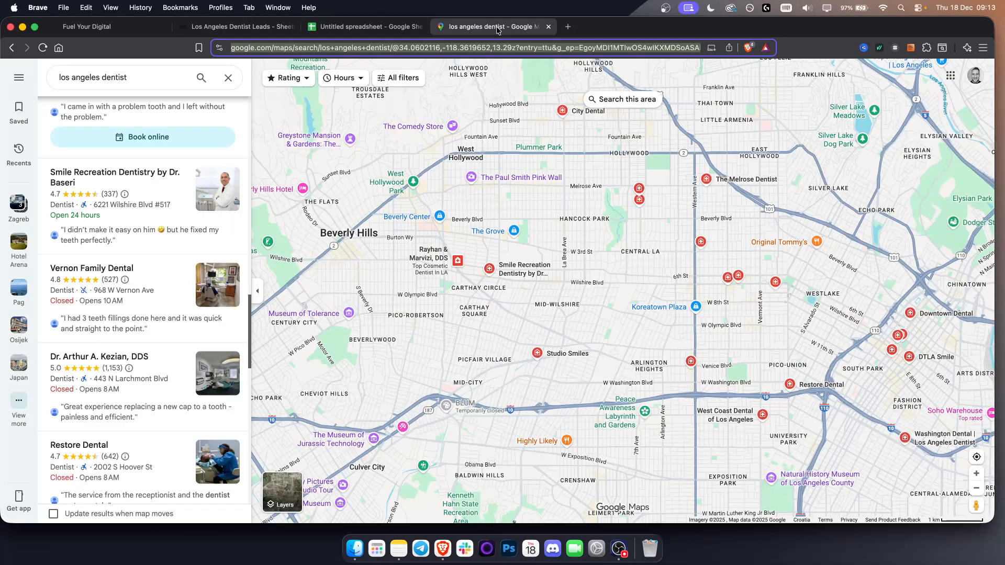
scroll(144, 228, "down", 10)
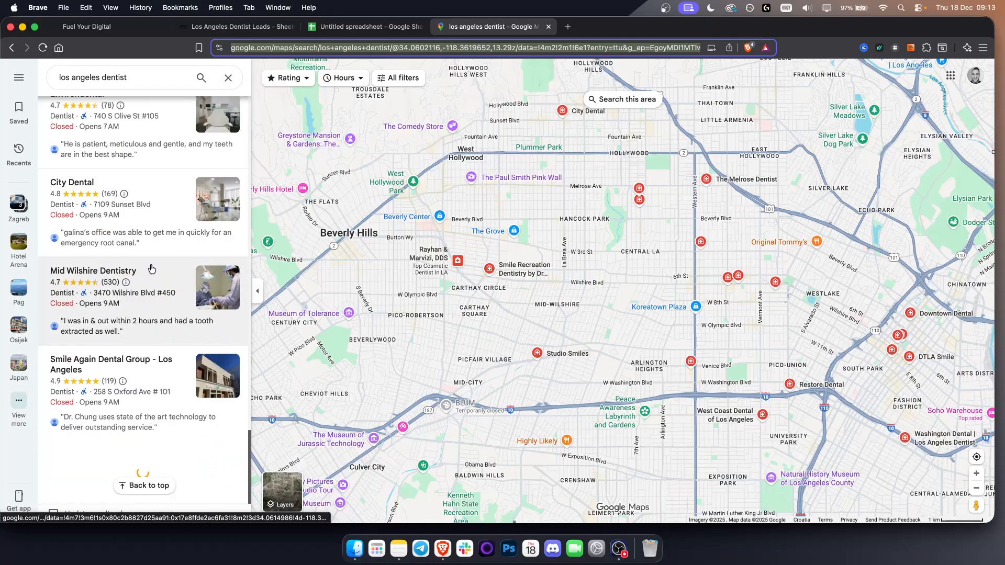
scroll(152, 268, "down", 3)
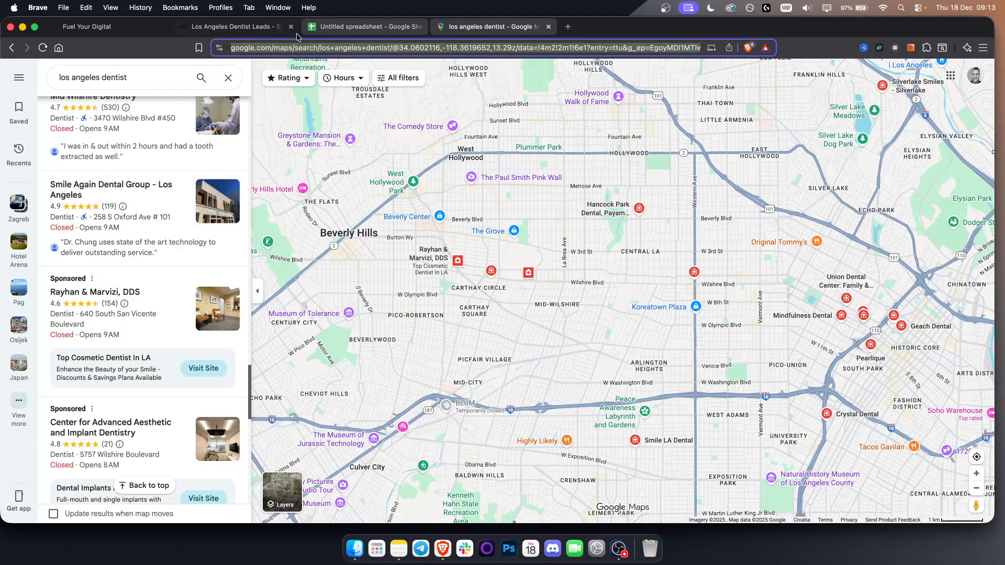
Step: Check the Dentist Listings table in Sheet0 and switch to the untitled spreadsheet in Google Sheets
left_click(255, 27)
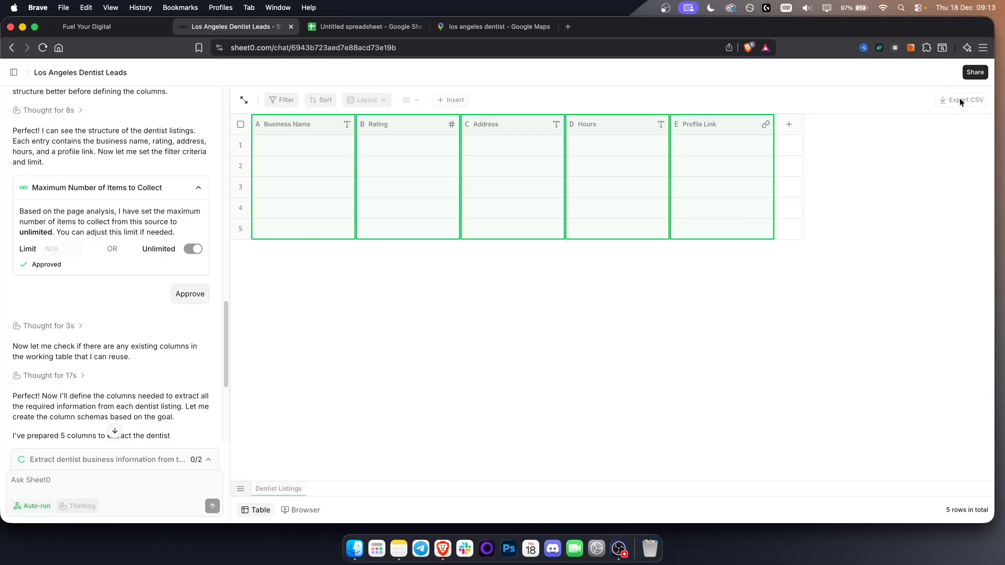
left_click(356, 28)
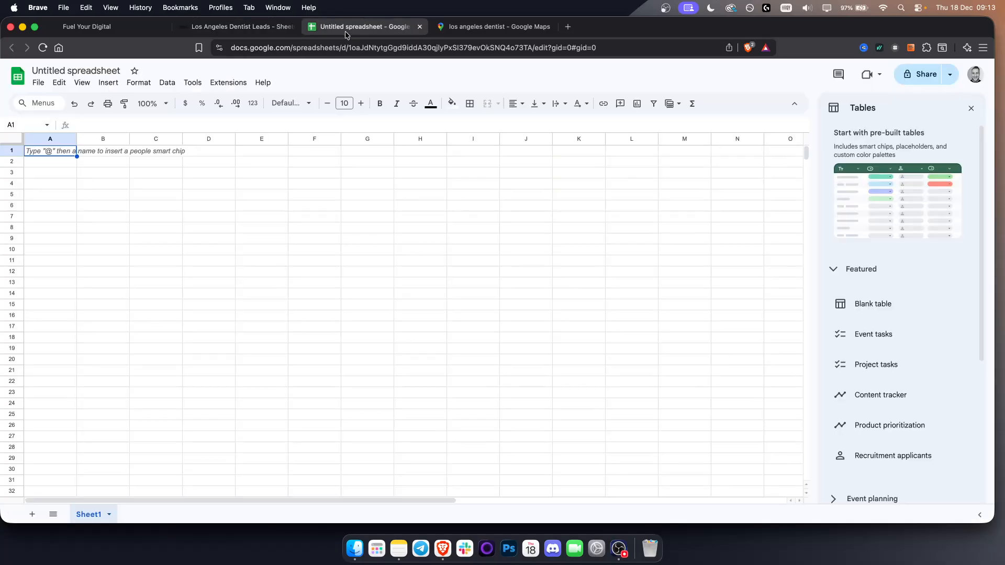
Step: Return to Sheet0 and review the collected Dentist Listings rows and the agent's chat history up to the plan preview
left_click(188, 29)
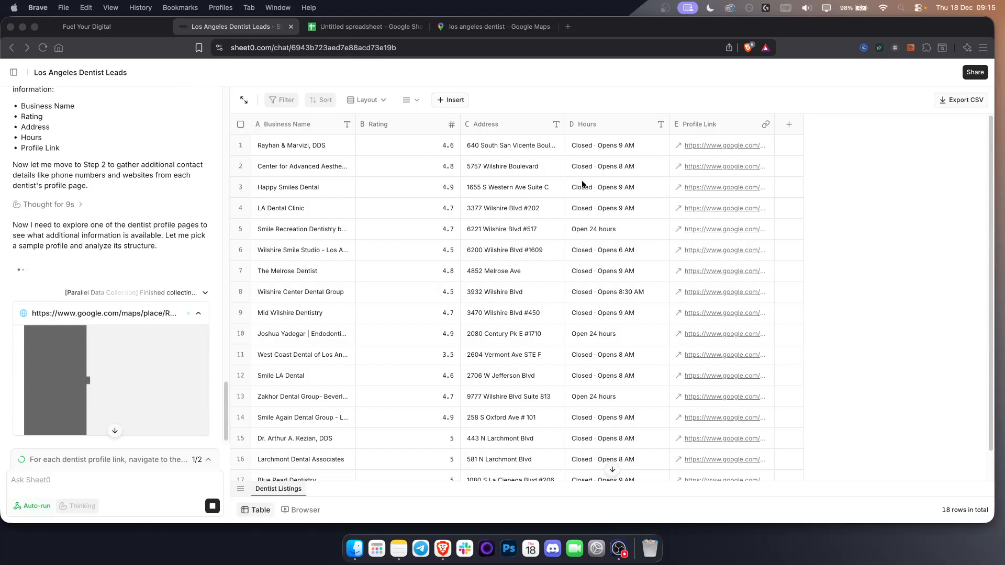
scroll(525, 373, "down", 2)
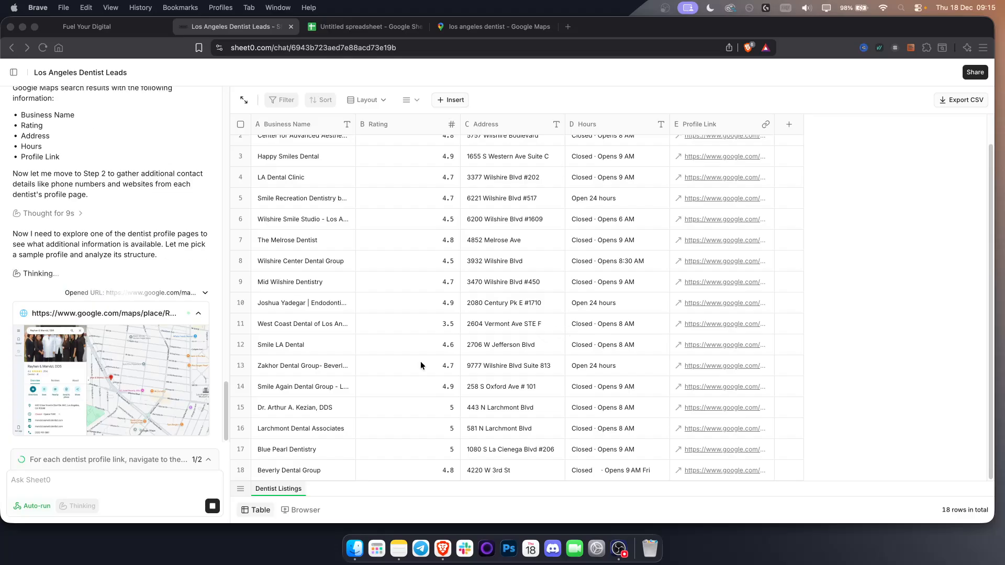
scroll(92, 243, "up", 1)
scroll(94, 244, "up", 15)
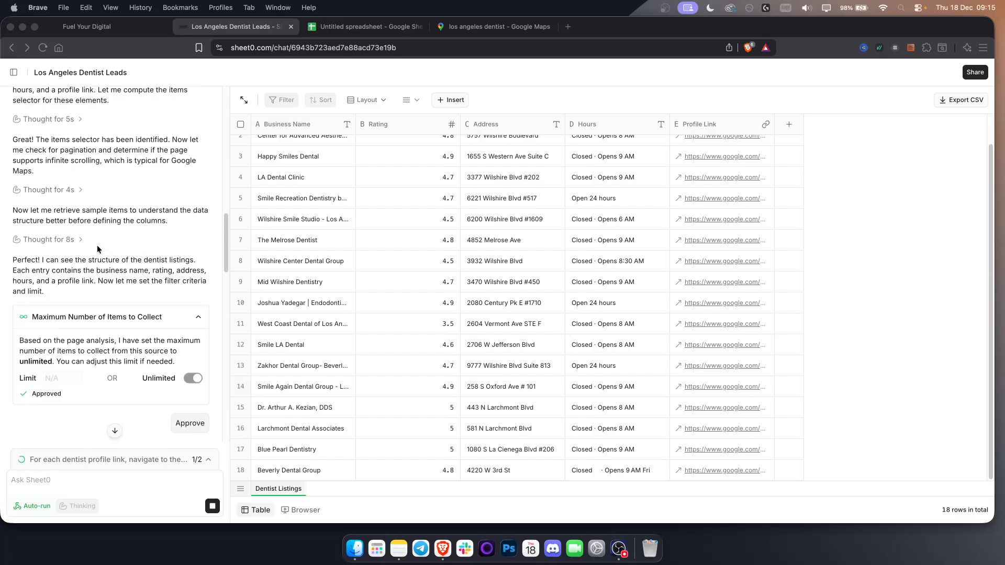
scroll(76, 185, "down", 15)
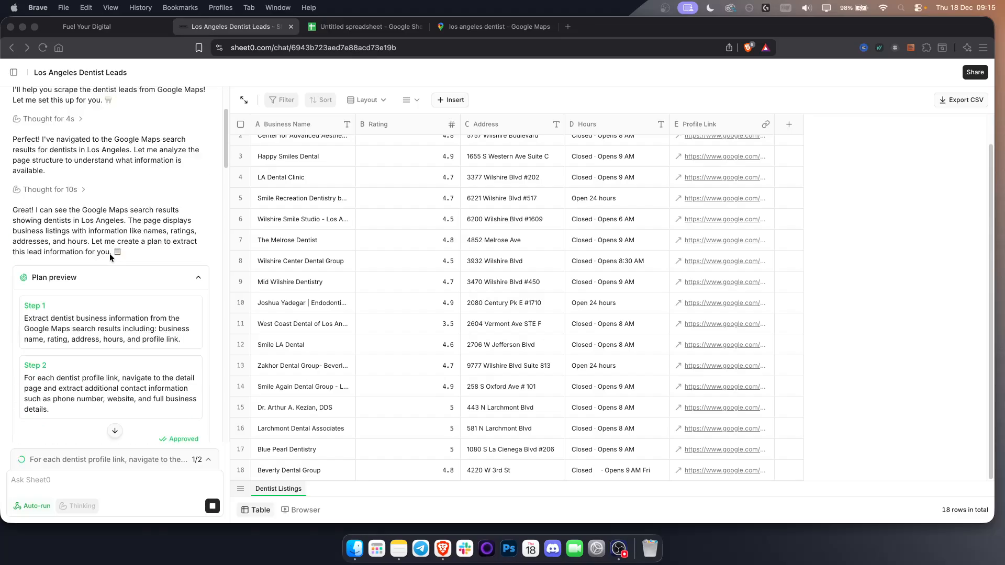
Step: Open the existing Los Angeles Car Dealerships workbook and look across the columns of its Car Dealership Leads table
left_click(14, 73)
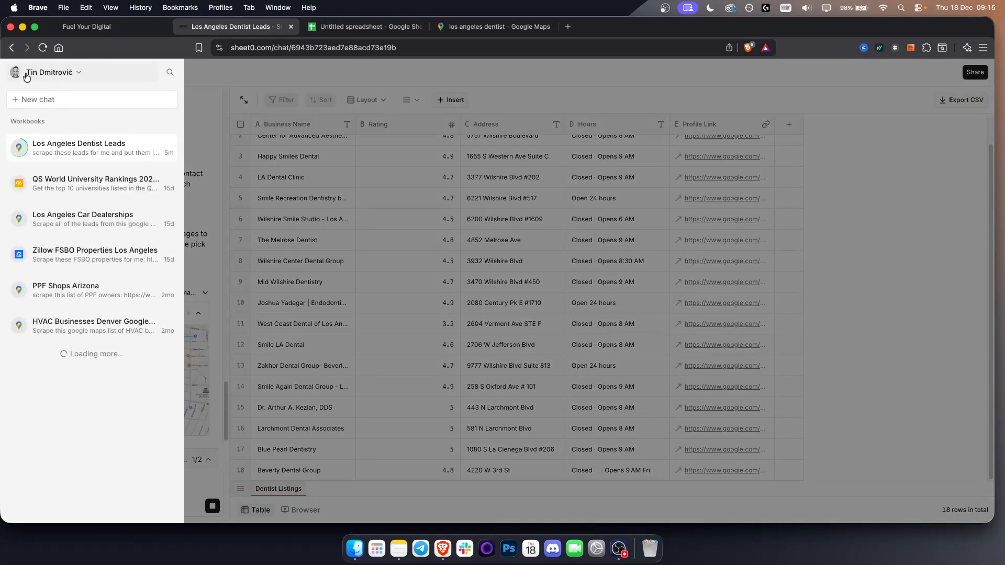
left_click(57, 221)
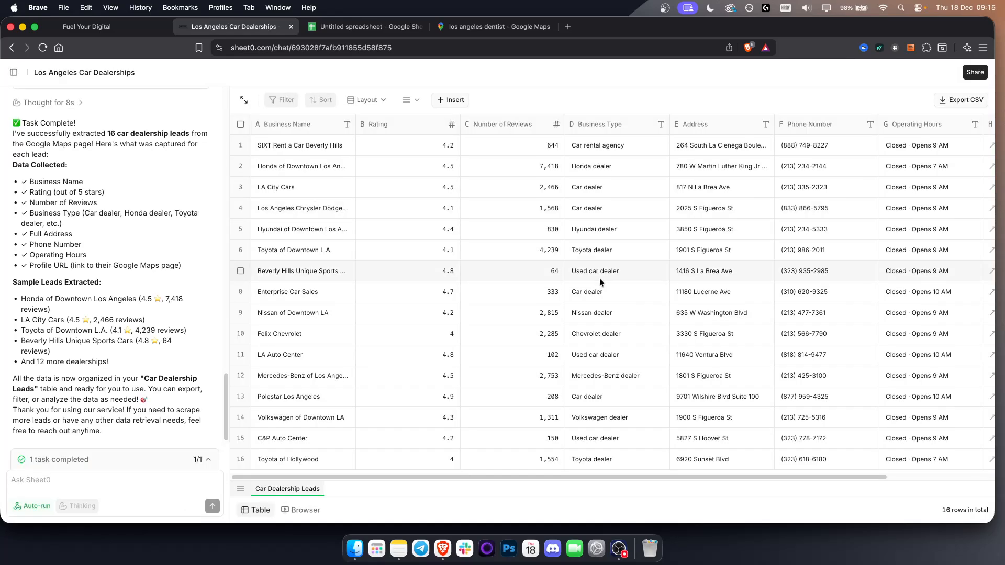
left_click_drag(686, 477, 825, 473)
scroll(733, 479, "left", 4)
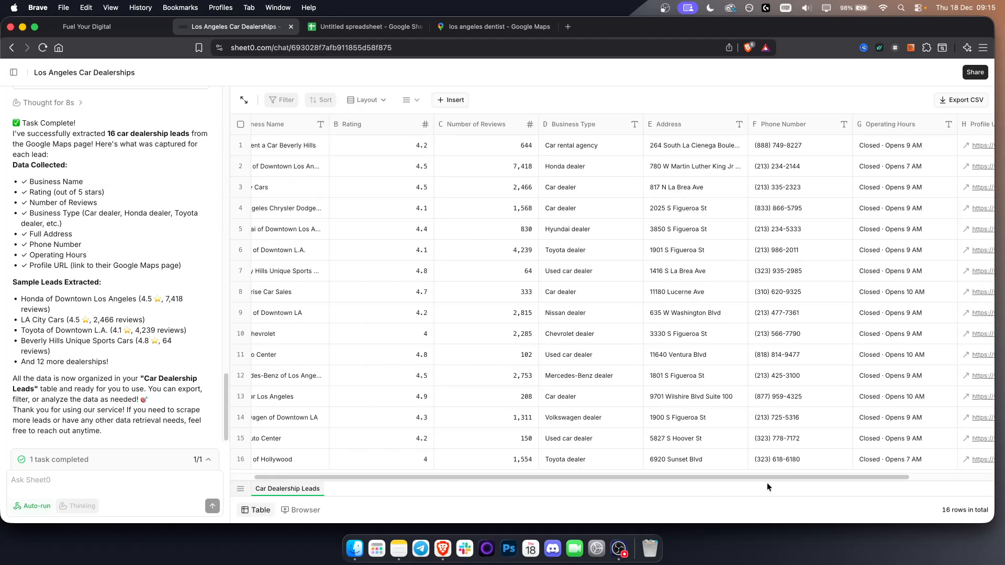
scroll(767, 481, "left", 2)
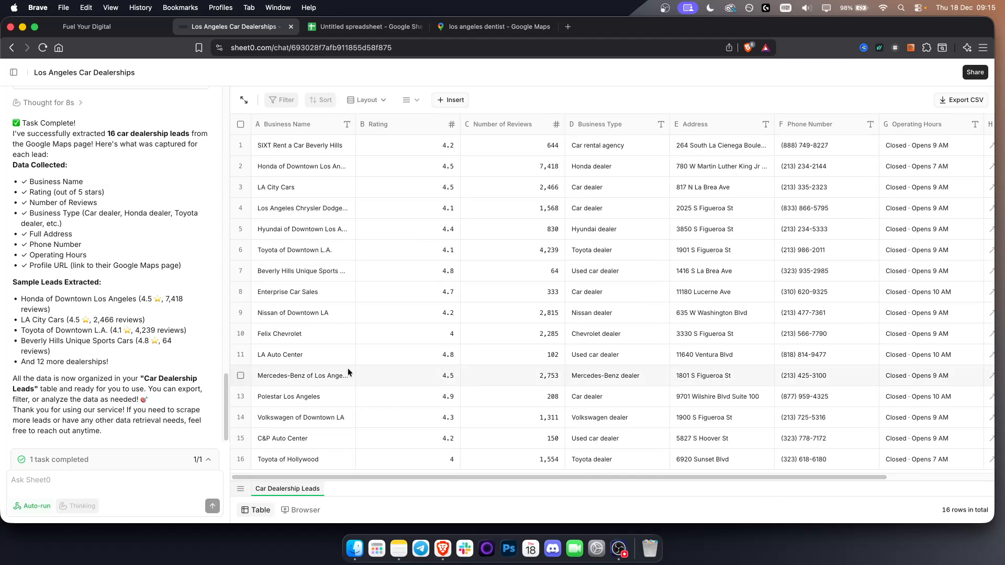
left_click_drag(306, 475, 262, 484)
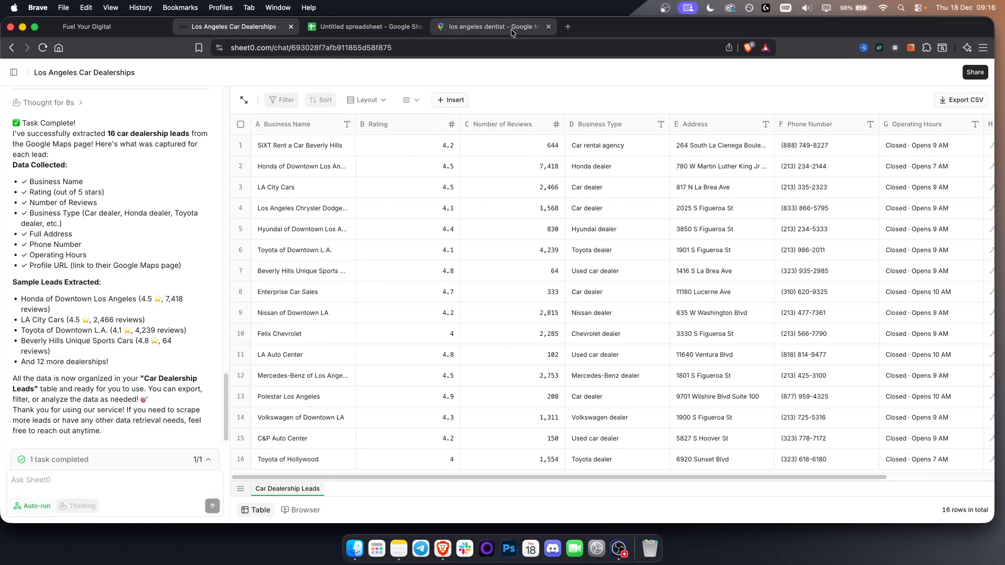
Step: Export the Car Dealership Leads table as a CSV file named "test" to the Desktop
left_click(954, 101)
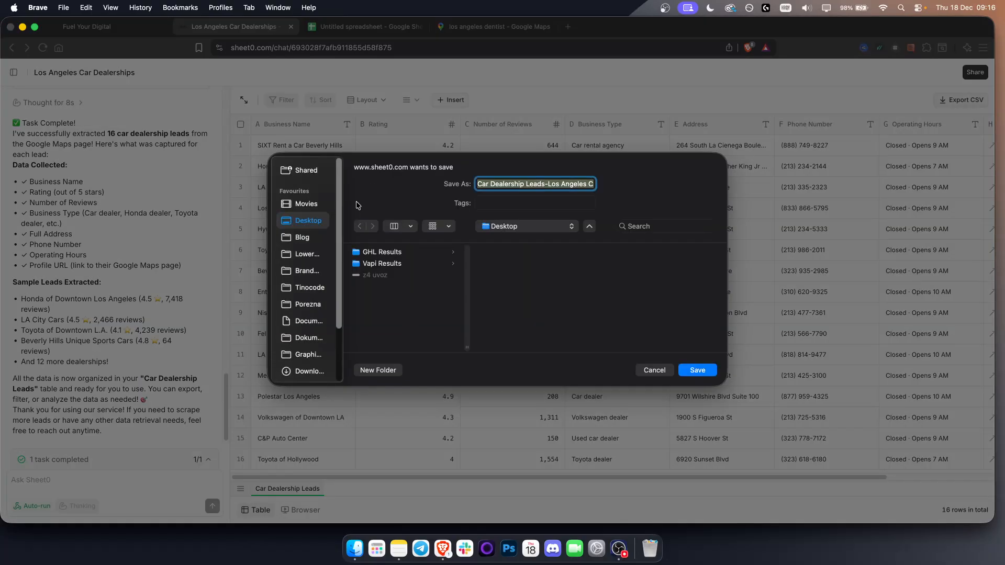
type("test")
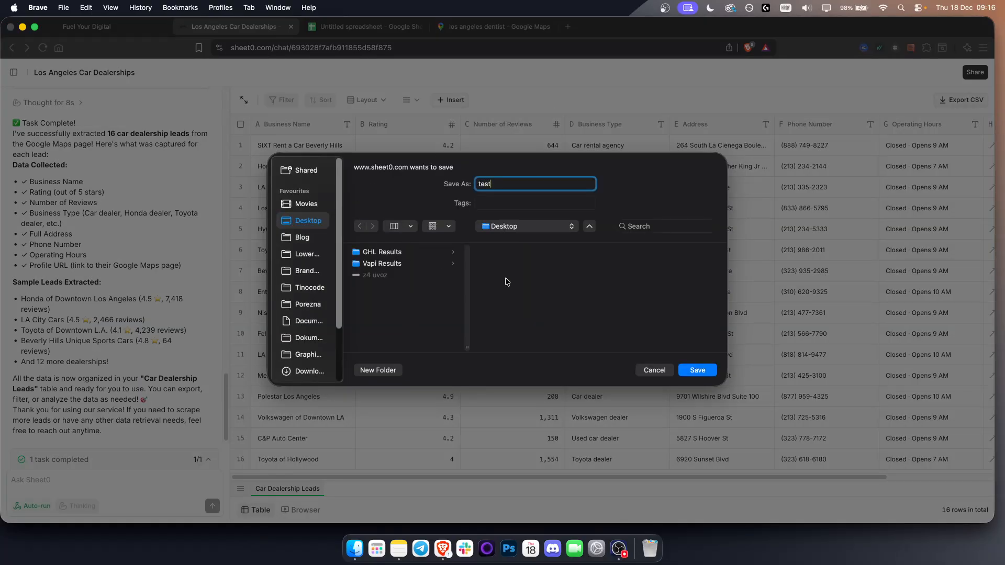
left_click(709, 368)
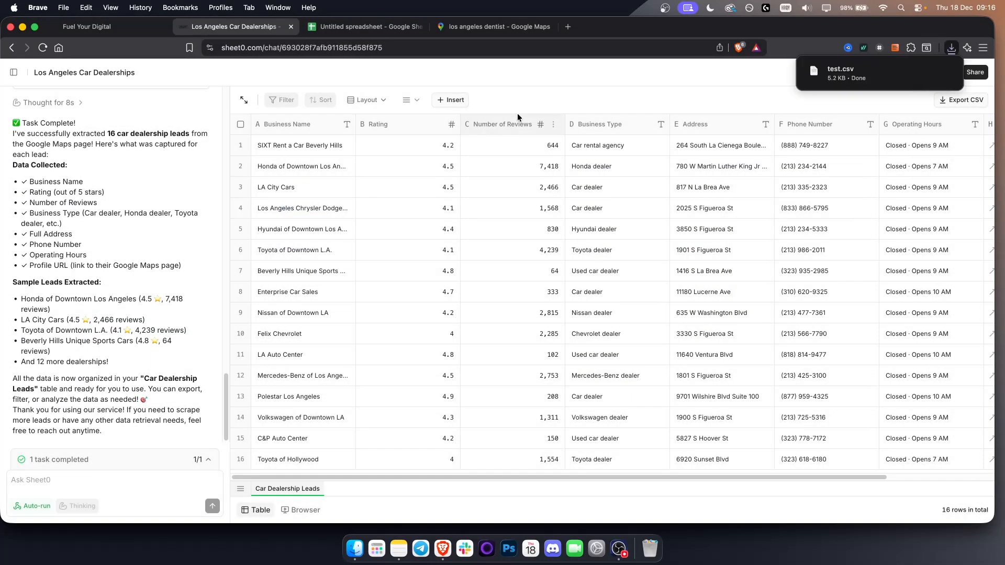
Step: Switch to GoHighLevel, enter the Fuel Your Digital sub-account and show its contacts
left_click(97, 31)
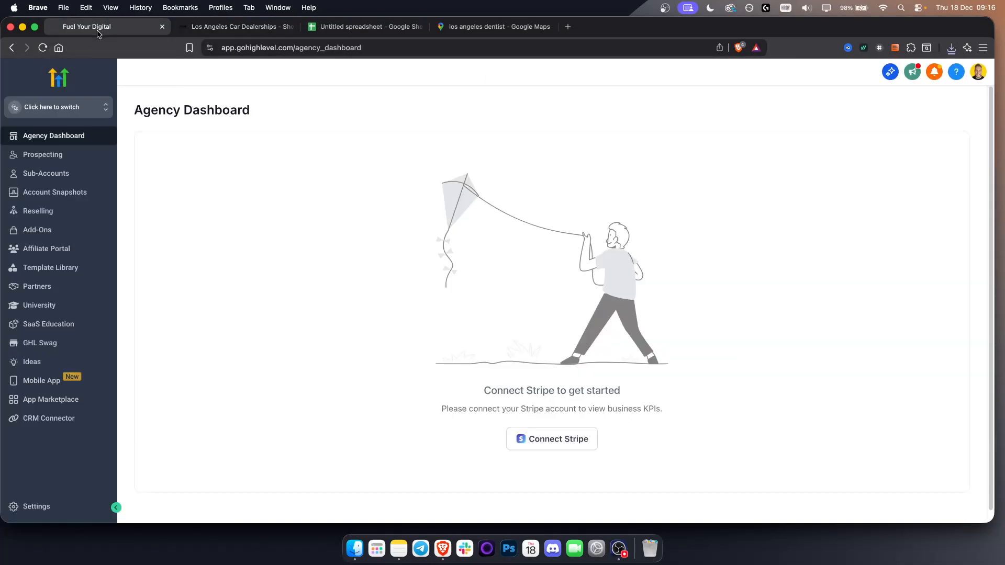
left_click(82, 113)
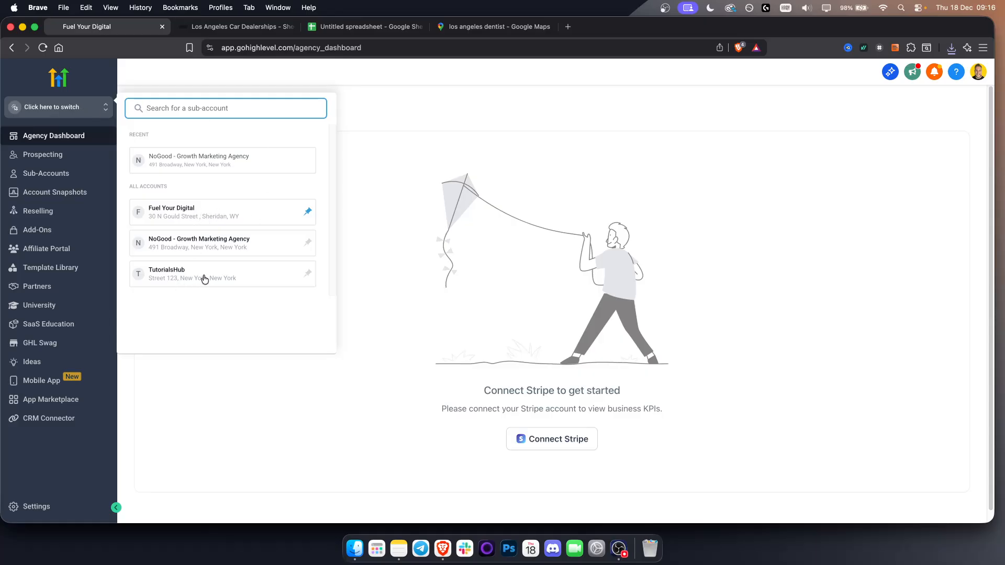
left_click(183, 212)
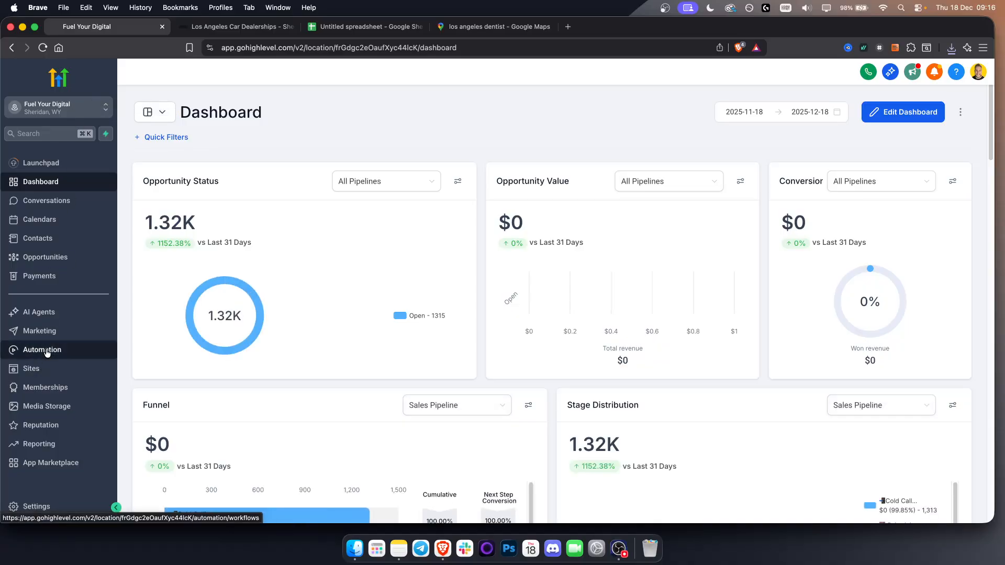
left_click(48, 242)
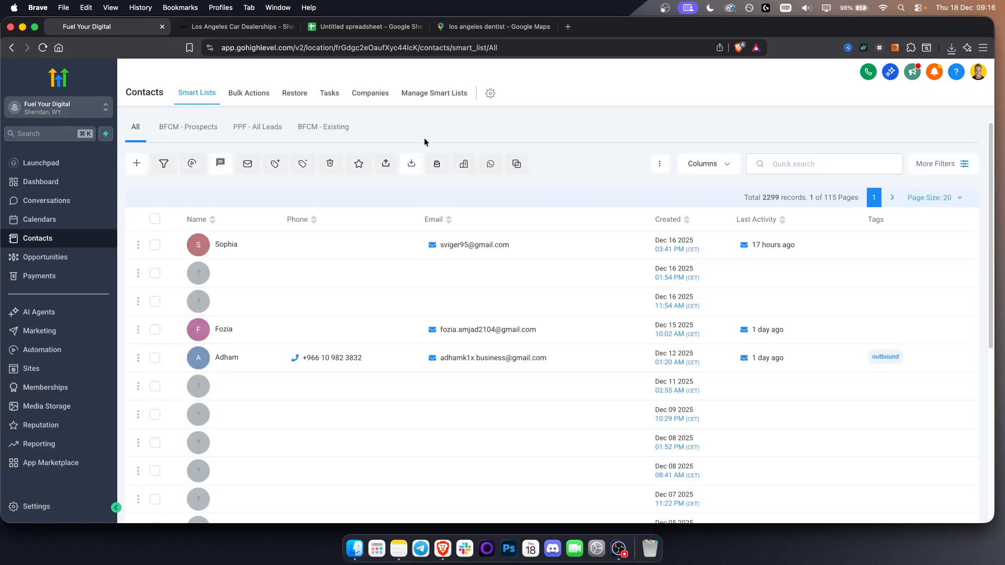
Step: Start an import of contacts only and upload test.csv from the Desktop, using the "Create and update contacts" option
left_click(410, 164)
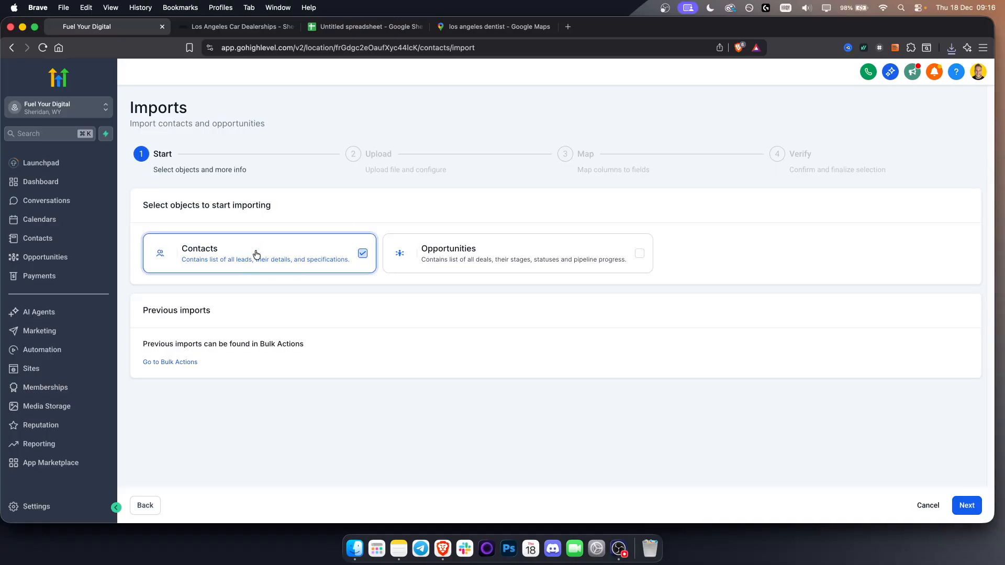
right_click(790, 442)
left_click(735, 429)
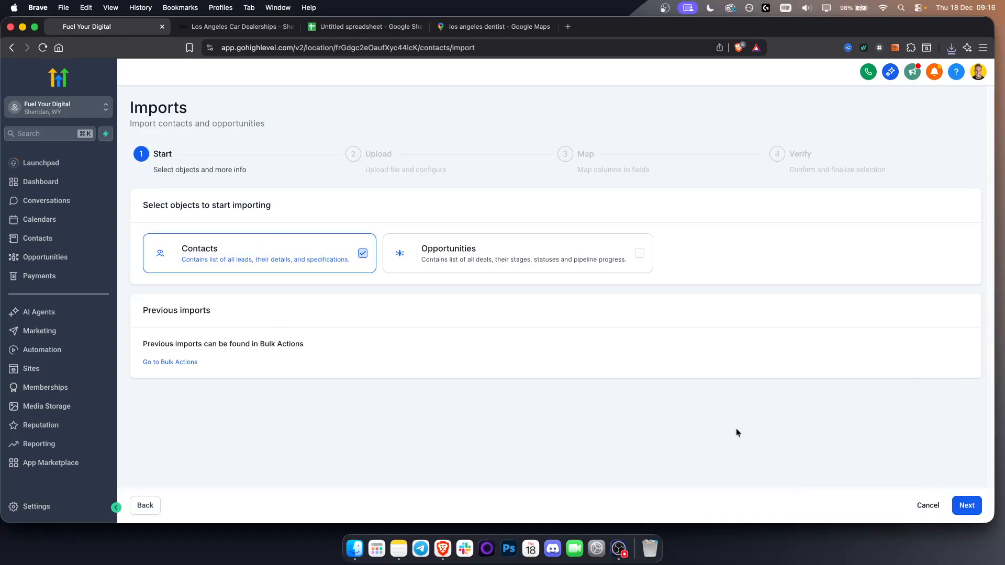
left_click(965, 506)
left_click(540, 289)
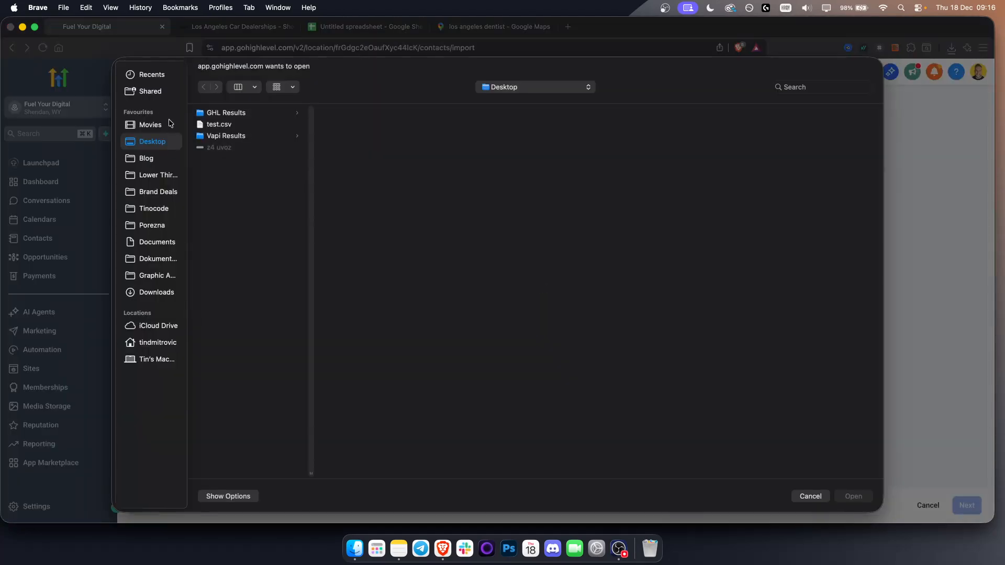
double_click(220, 125)
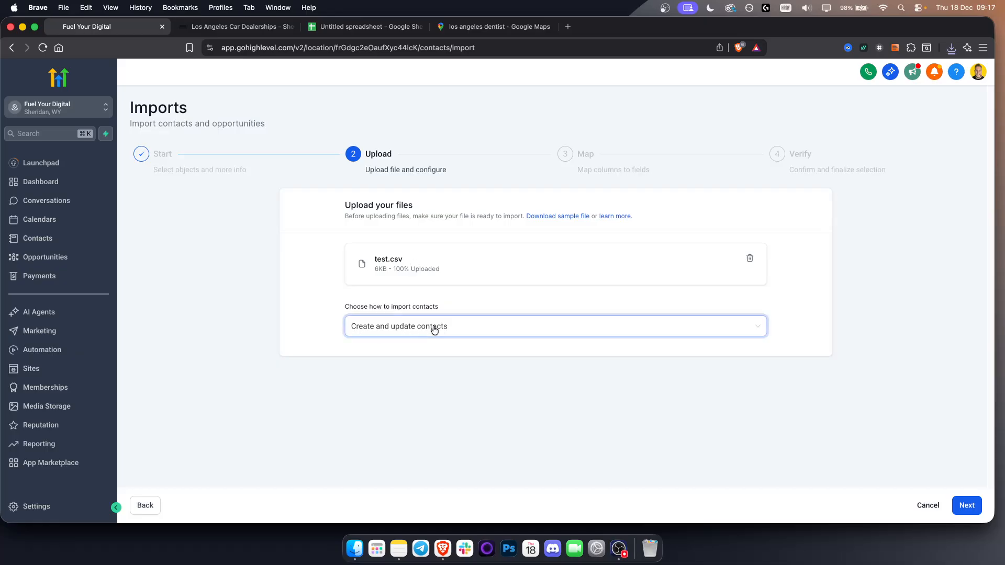
left_click(967, 506)
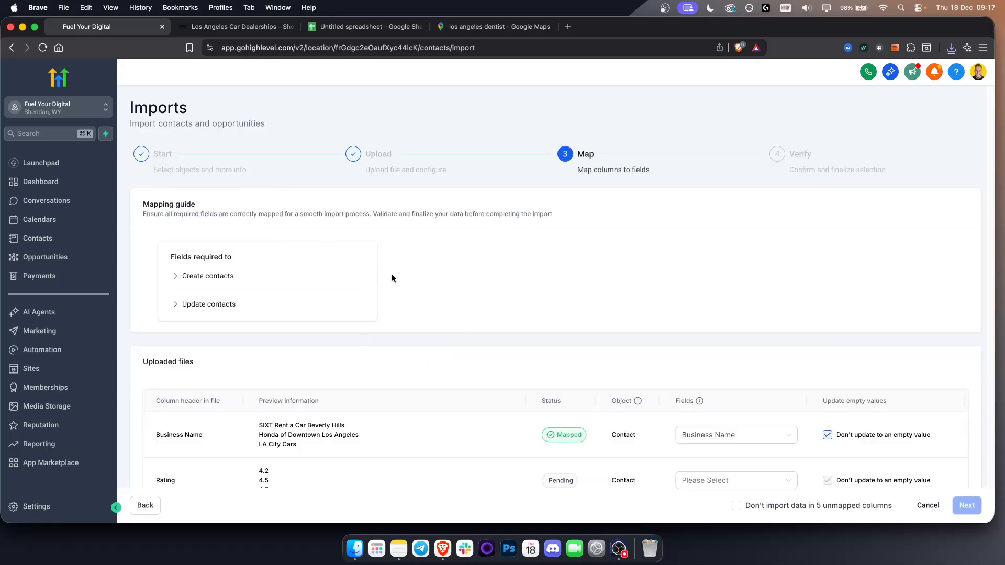
Step: Review the column-to-field mapping, exclude the 5 unmapped columns from the import and continue to verification
scroll(496, 285, "down", 5)
scroll(548, 347, "up", 1)
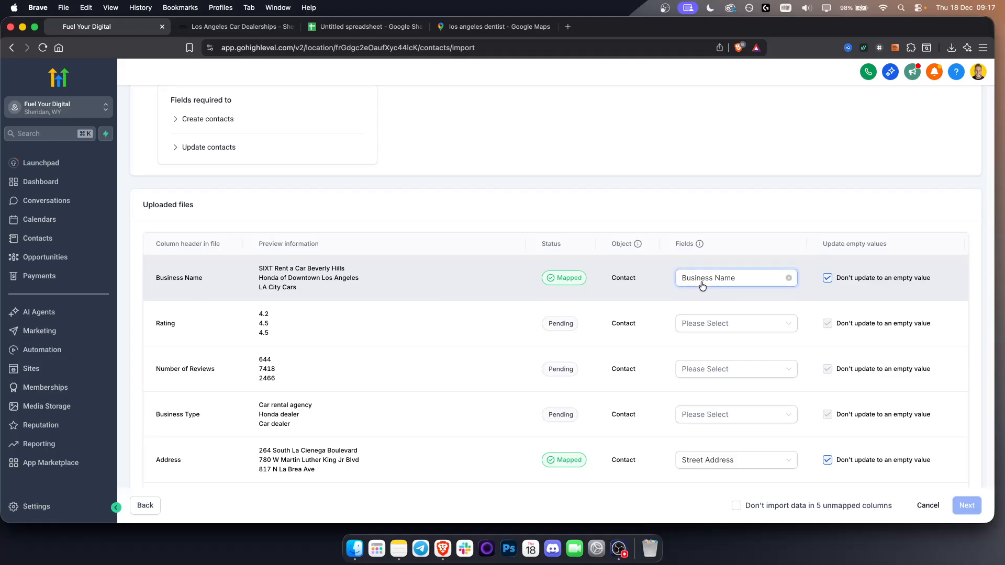
scroll(462, 352, "down", 1)
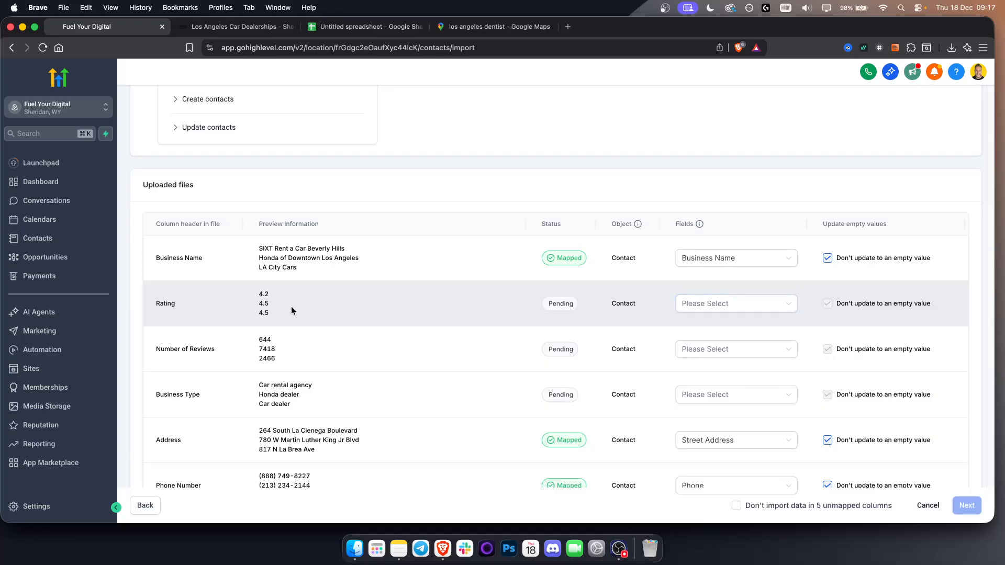
scroll(345, 325, "down", 2)
scroll(276, 318, "down", 1)
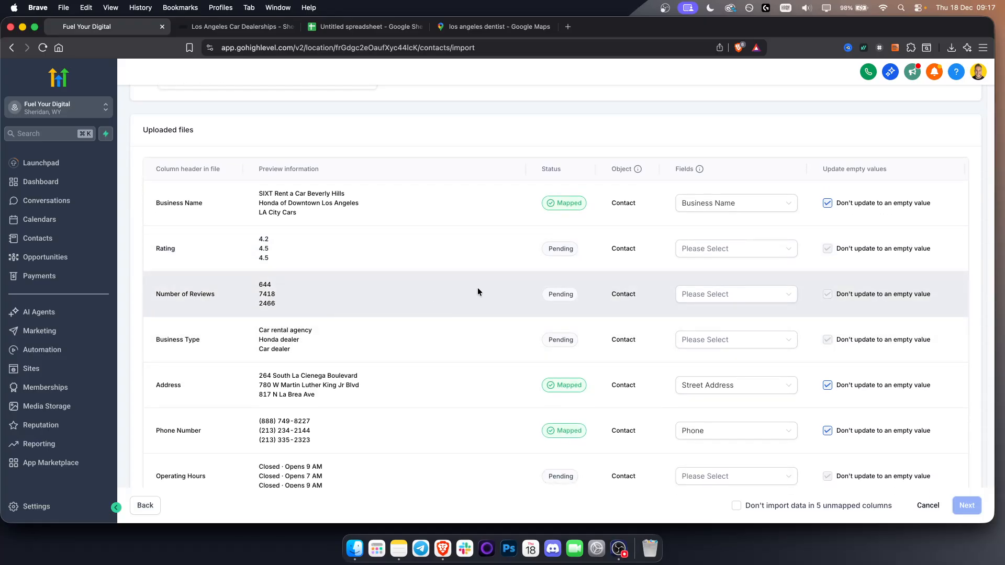
left_click(773, 296)
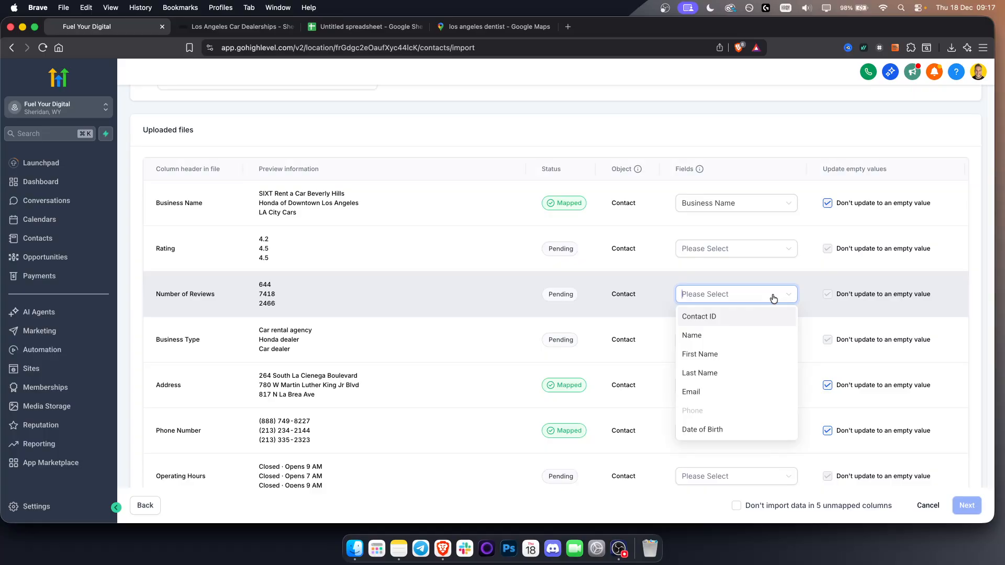
left_click(441, 324)
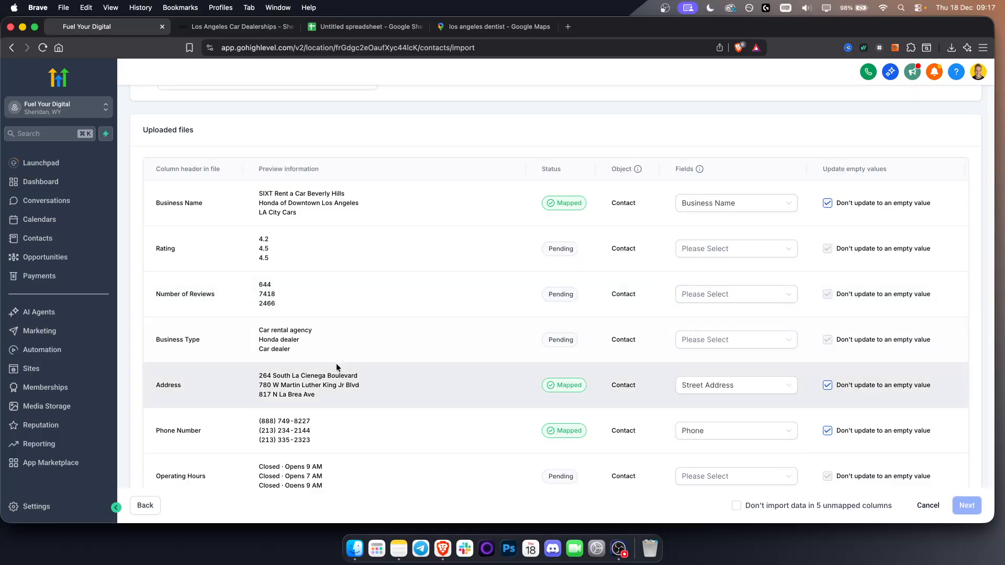
scroll(340, 347, "down", 2)
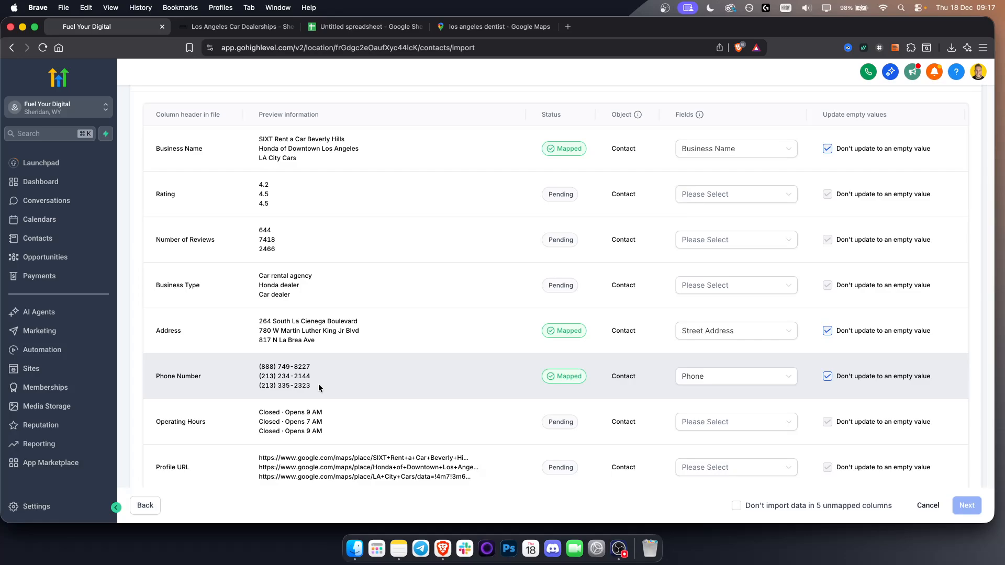
scroll(358, 378, "down", 2)
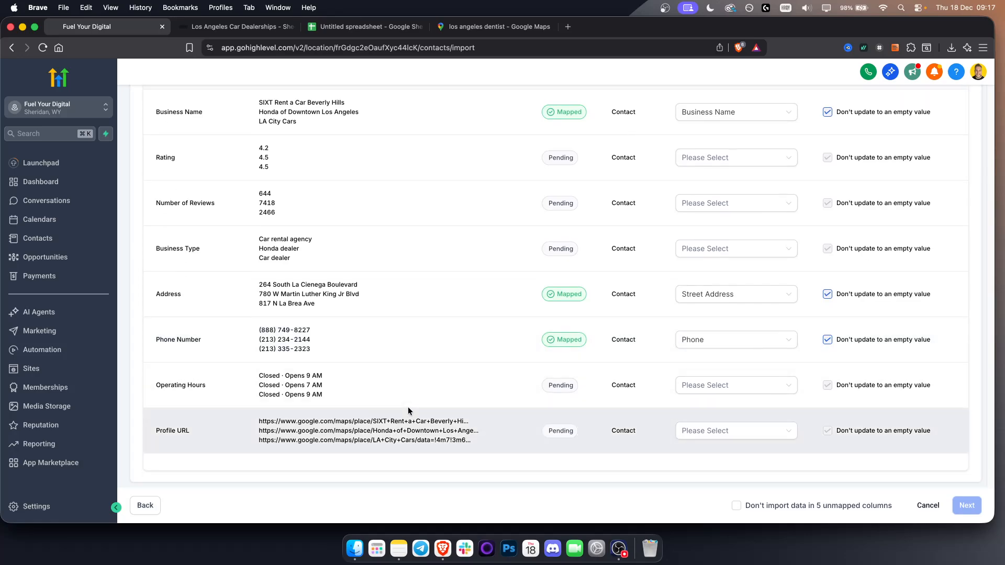
left_click(736, 505)
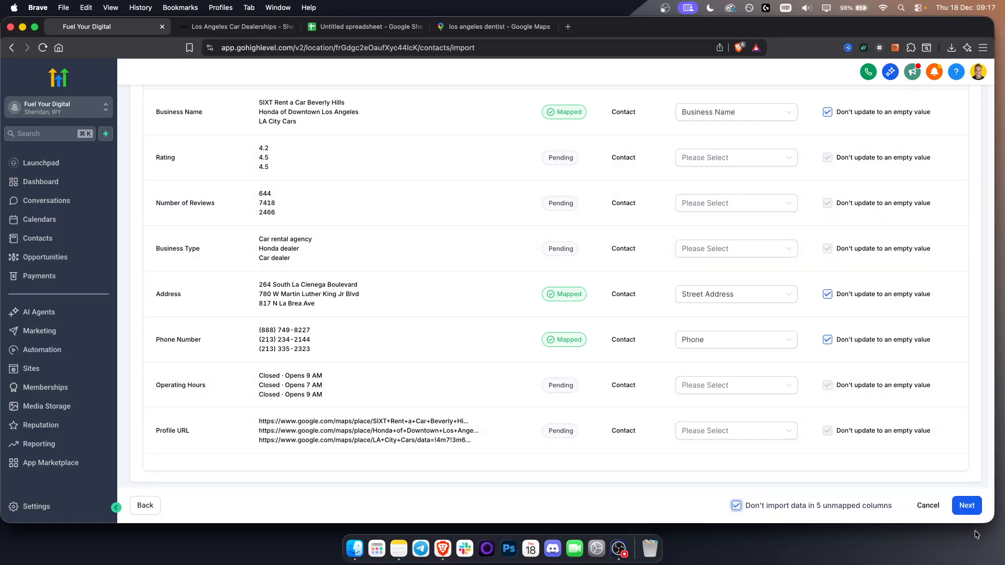
left_click(969, 504)
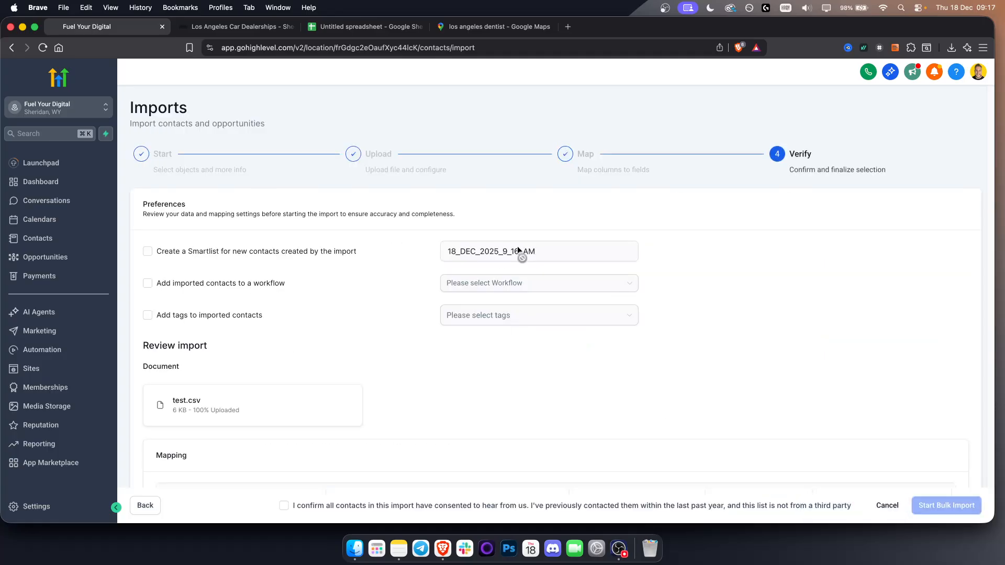
Step: Enable creating a Smartlist for the newly imported contacts and name it "Test"
left_click(149, 251)
double_click(537, 252)
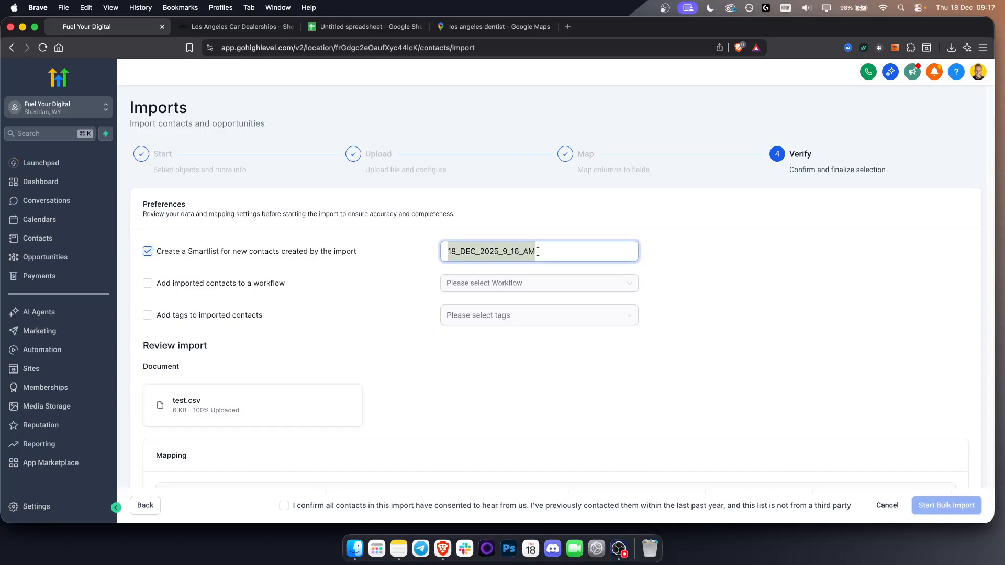
key("Caps_Lock")
type("Test")
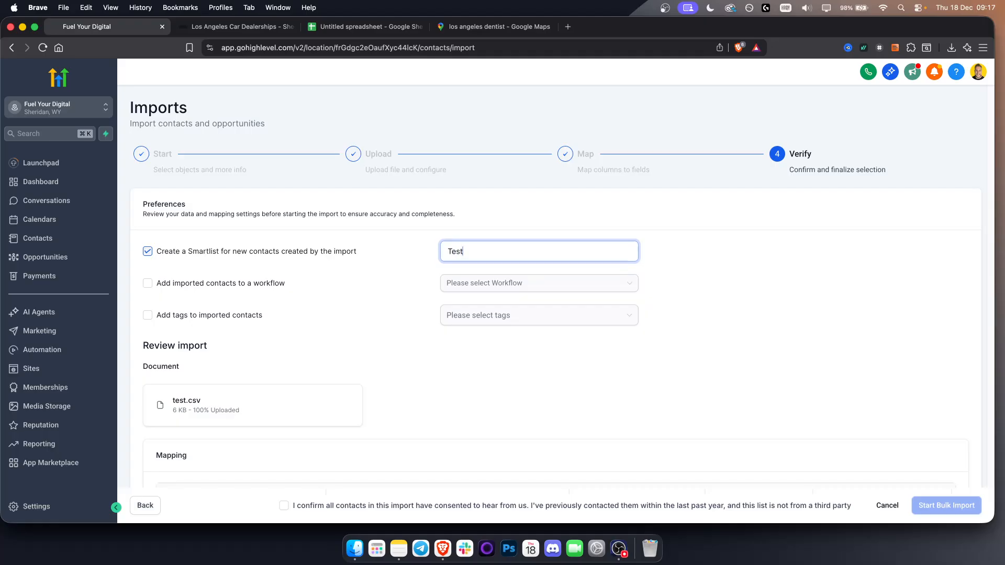
double_click(479, 250)
left_click(791, 343)
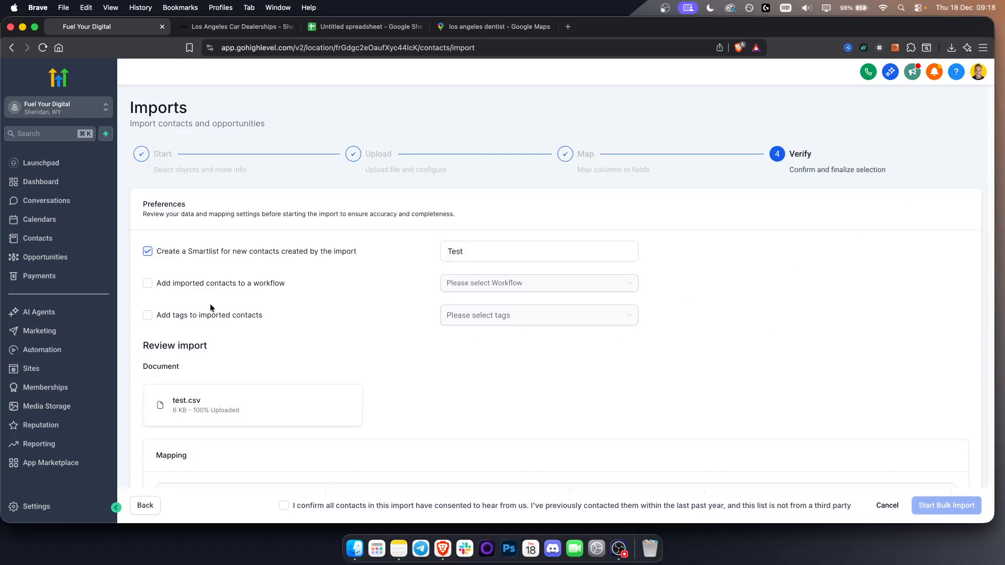
Step: Review the import summary with the uploaded file and its mapped columns
scroll(700, 400, "down", 1)
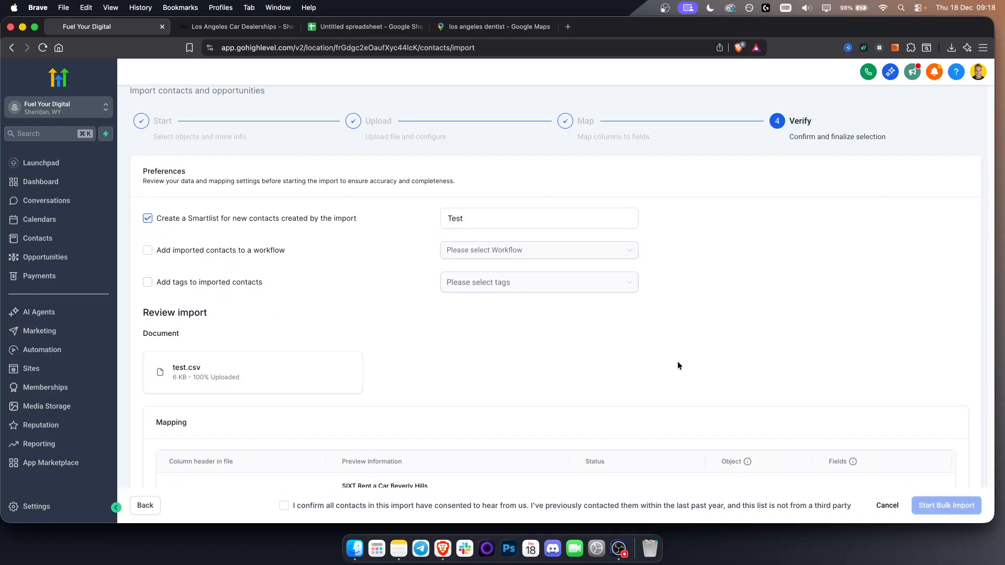
scroll(677, 361, "down", 2)
scroll(676, 360, "down", 3)
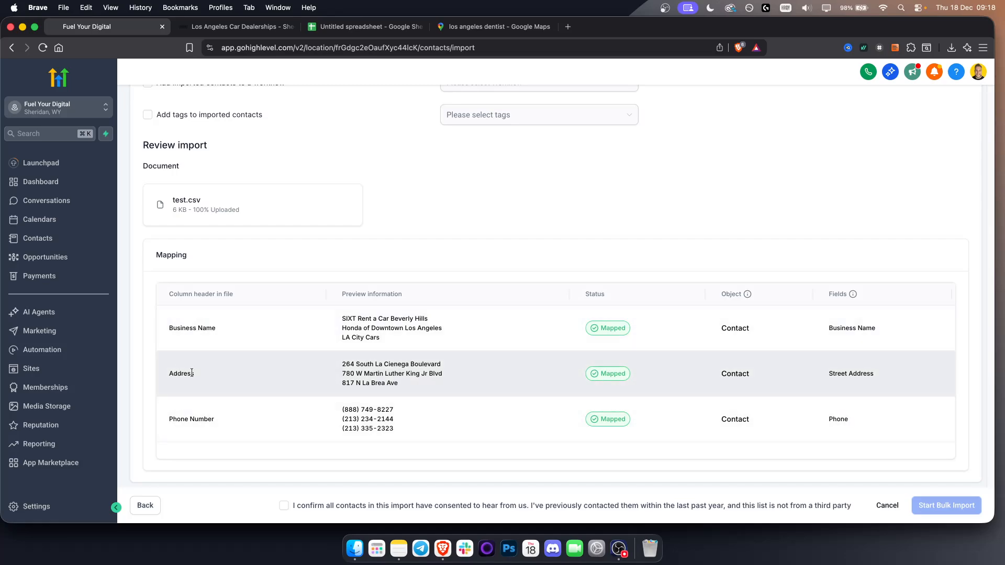
Step: Confirm that the contacts have consented, start the bulk import and open the Test smart list
left_click(283, 506)
left_click(968, 505)
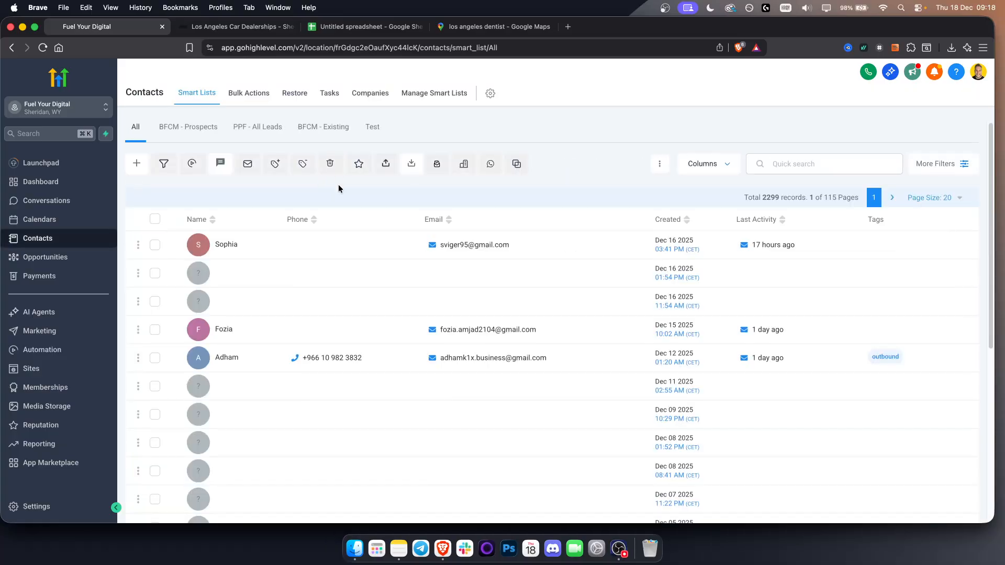
left_click(367, 133)
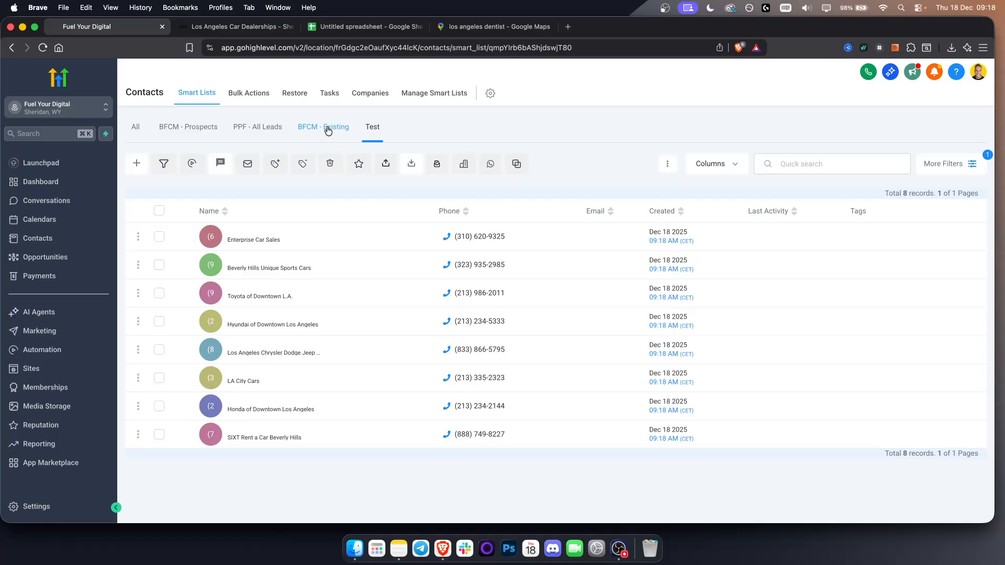
Step: Check the test.csv import in the bulk actions log and review the imported contacts and record total in the Test smart list
left_click(248, 101)
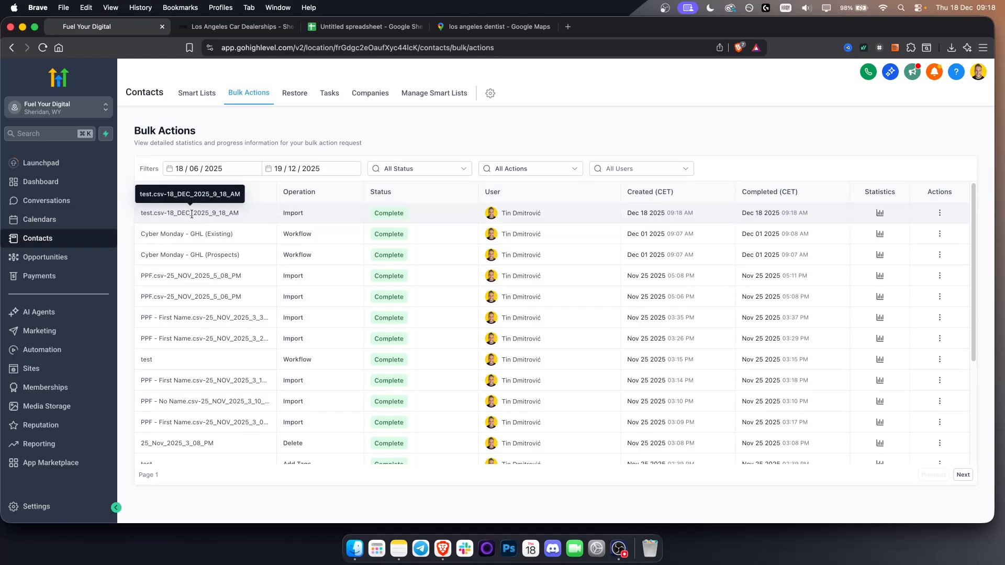
left_click(197, 96)
left_click(372, 128)
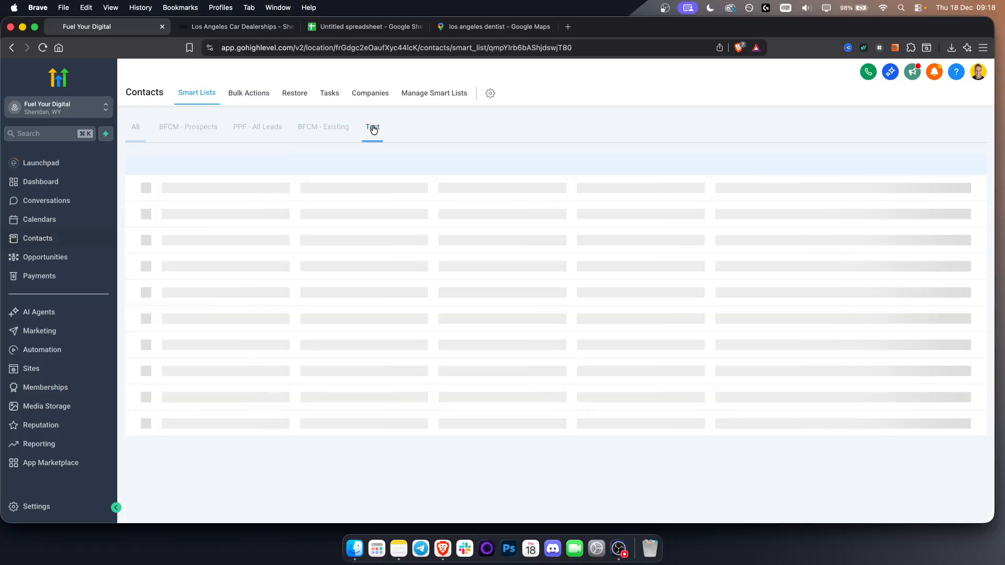
scroll(329, 259, "down", 5)
scroll(335, 254, "up", 5)
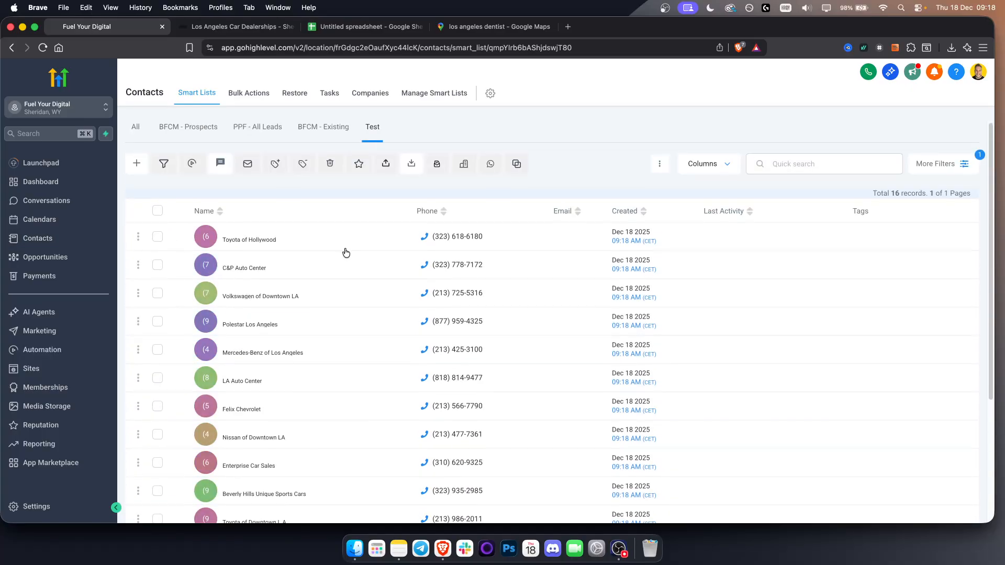
scroll(356, 262, "down", 5)
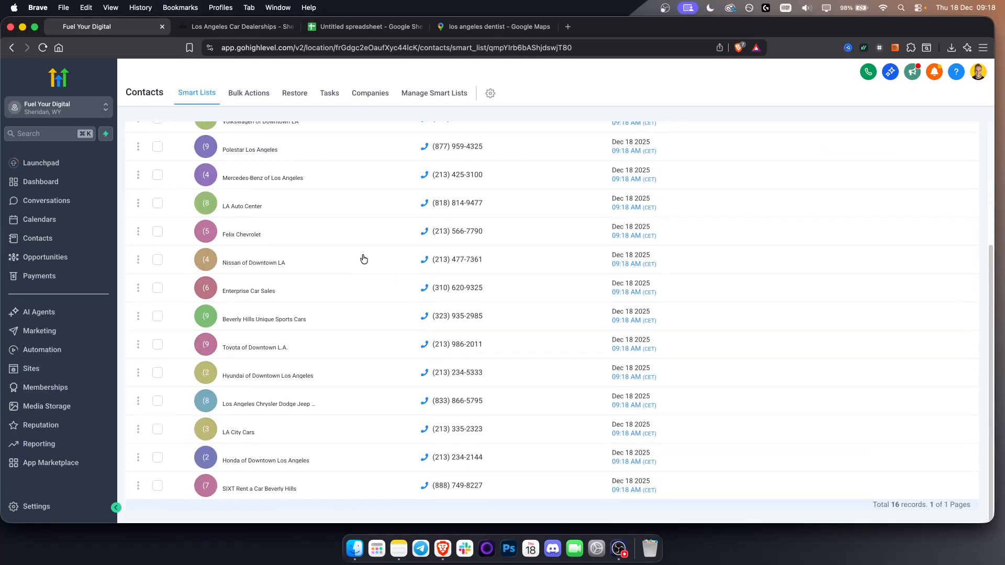
scroll(362, 257, "up", 5)
mouse_move(889, 192)
left_mouse_down()
mouse_move(904, 191)
mouse_move(891, 192)
left_mouse_up()
left_click(901, 191)
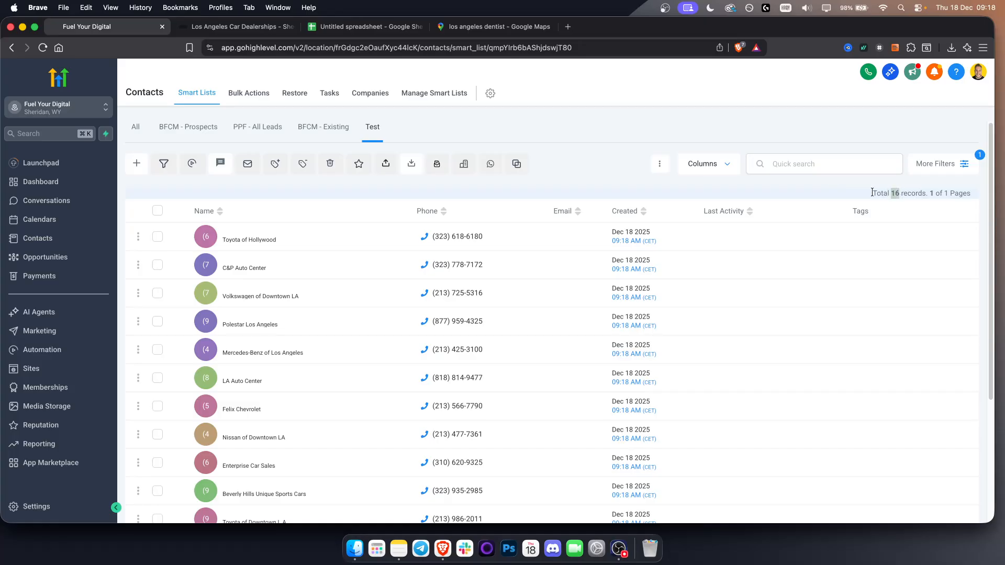
left_click(194, 195)
Step: Open the automation workflow list in a new browser tab and dismiss the AI Builder notice
left_click(40, 350, "super")
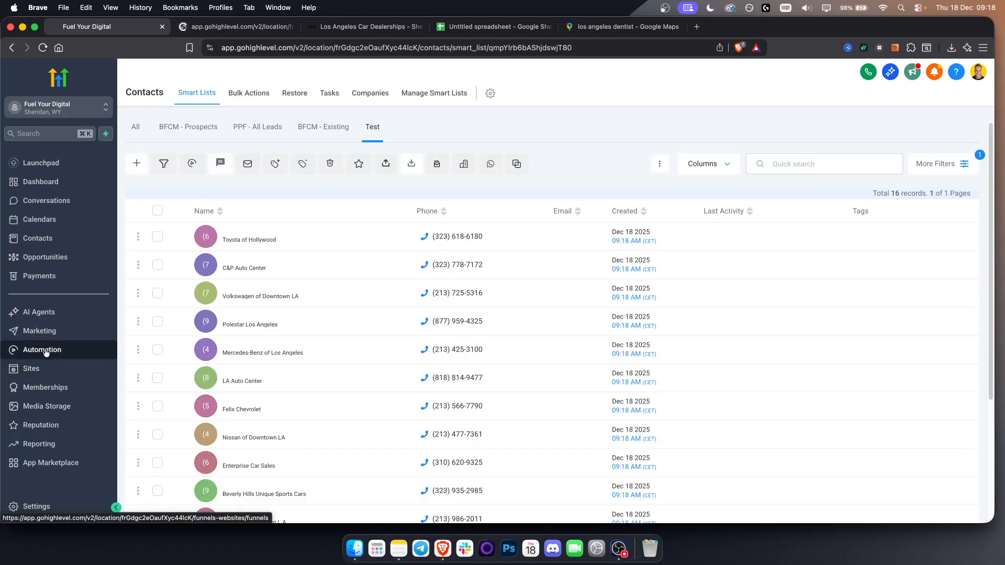
left_click(225, 26)
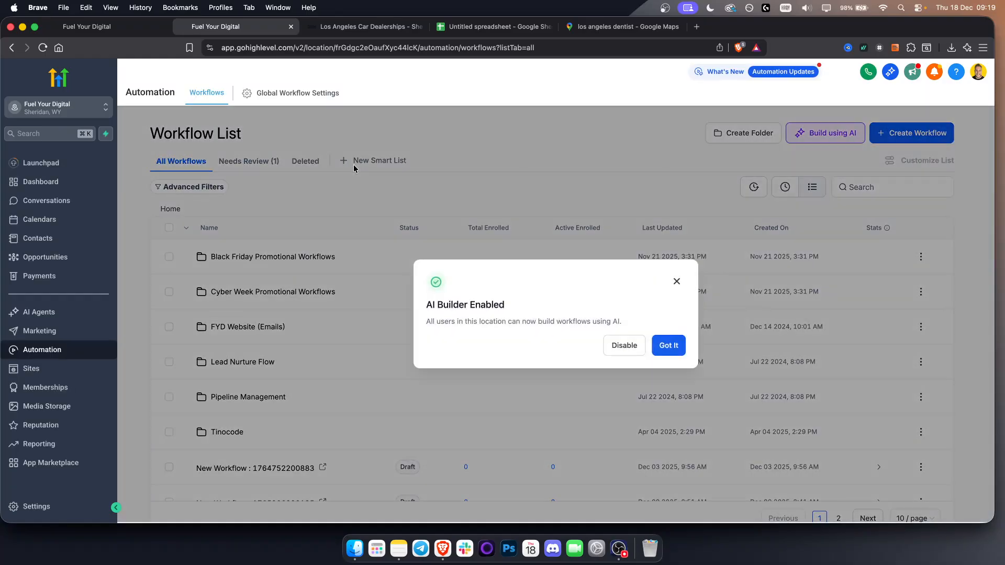
left_click(667, 344)
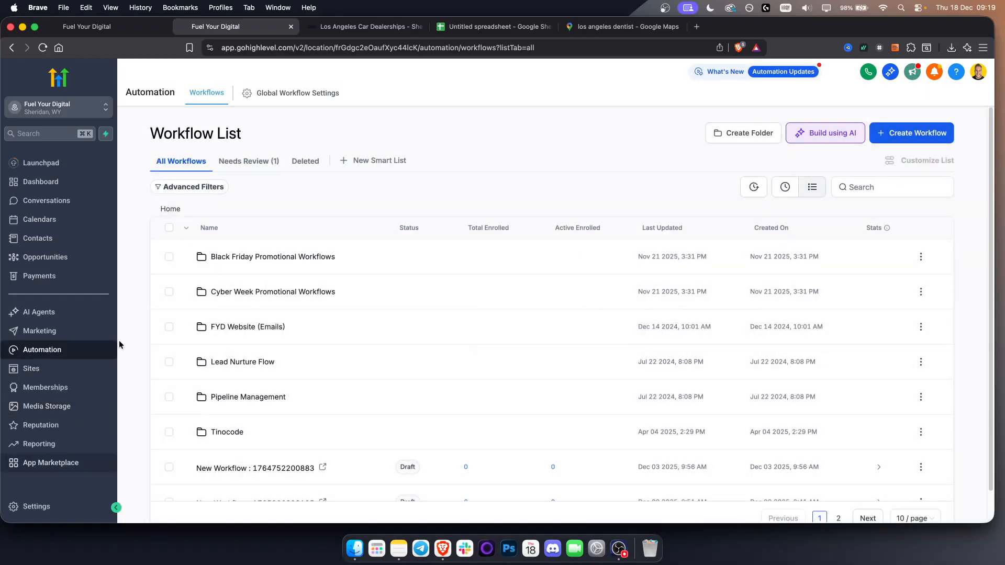
Step: Open the sub-account settings in a new browser tab and examine the existing phone number in the phone system
left_click(46, 508, "super")
left_click(363, 27)
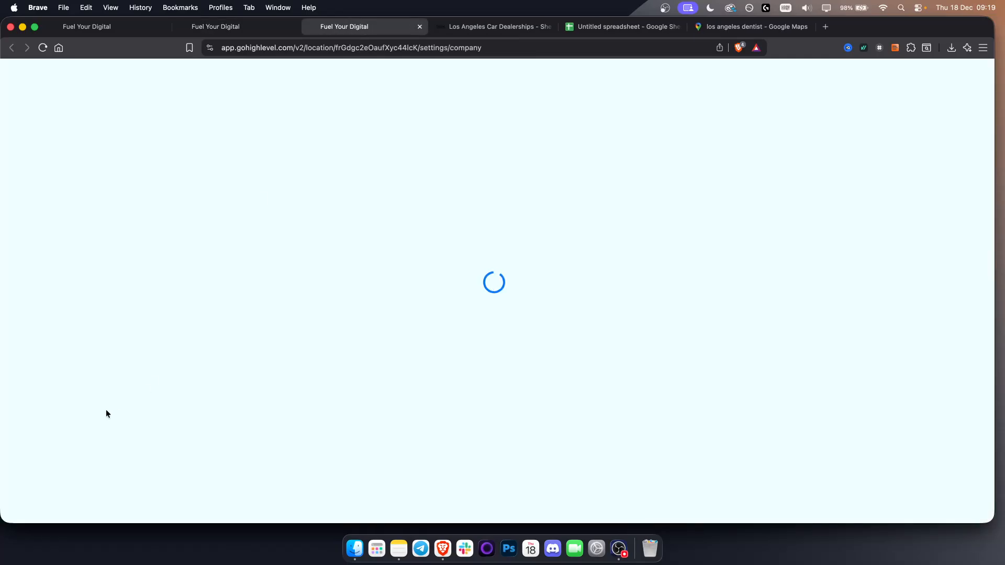
left_click(55, 412)
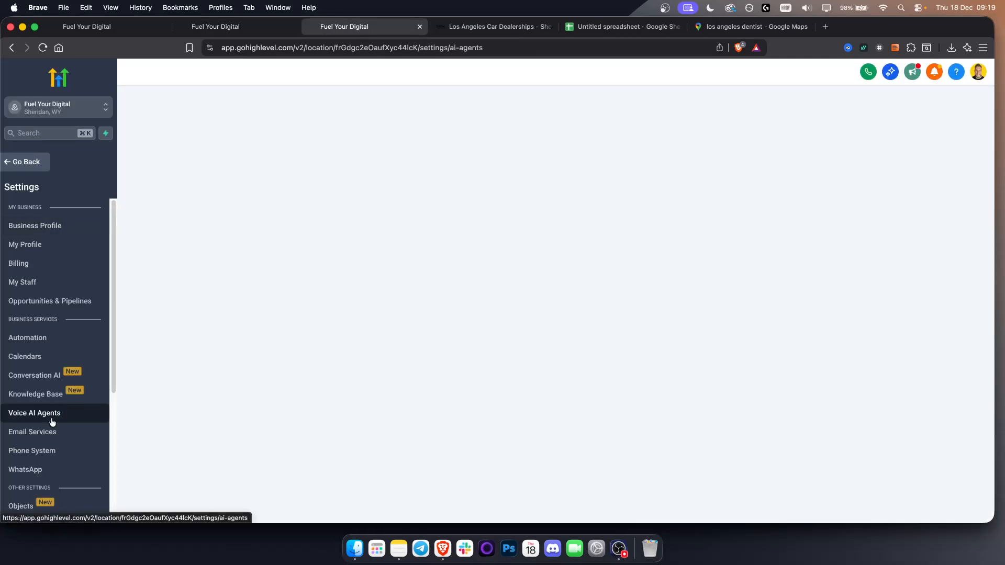
scroll(52, 419, "down", 2)
left_click(47, 404)
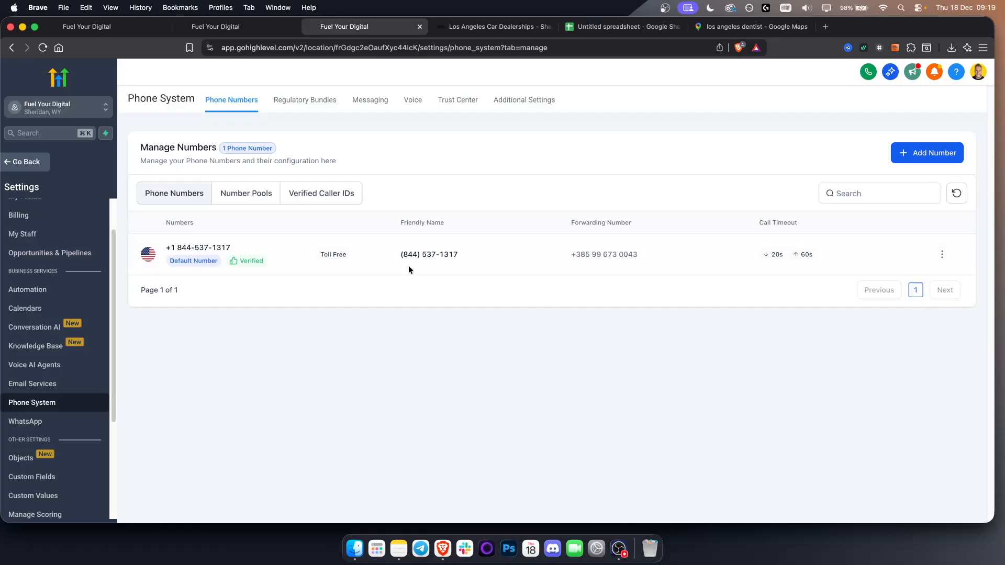
left_click_drag(399, 255, 466, 254)
left_click(473, 361)
left_click_drag(400, 255, 466, 267)
left_click(468, 358)
Step: Look through the United States numbers for purchase, their monthly price, address requirement and available countries, and leave without buying one
left_click(926, 151)
left_click(937, 184)
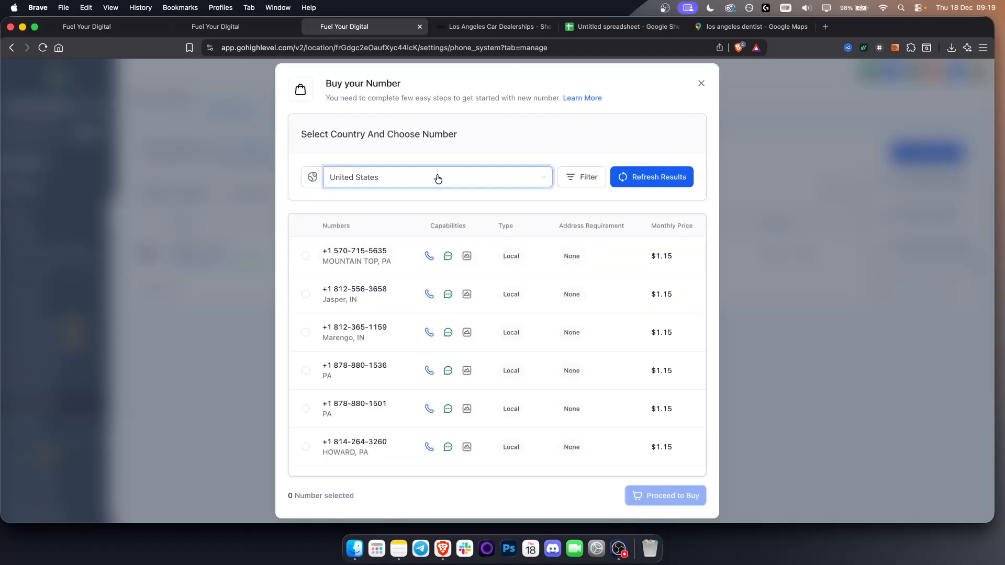
double_click(661, 254)
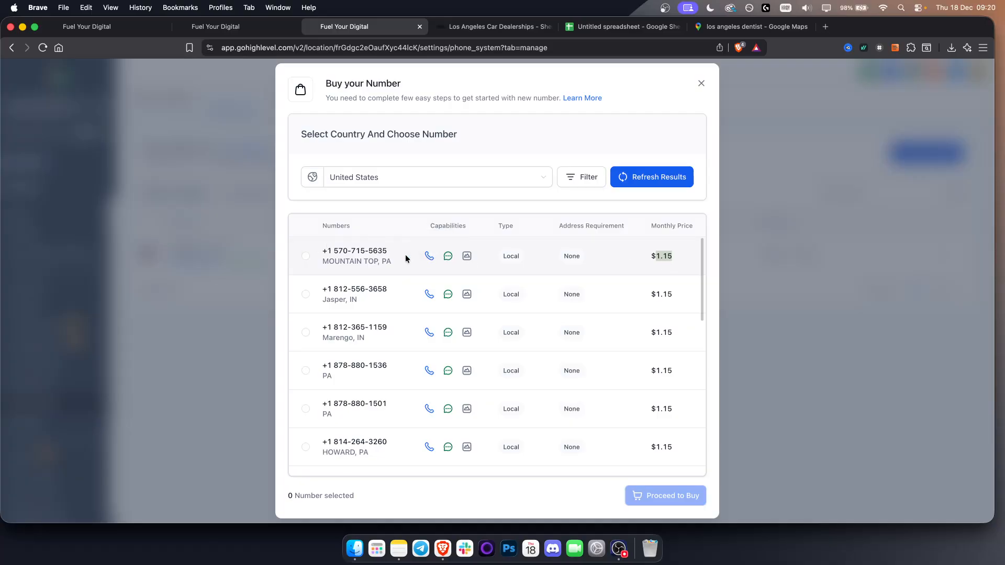
triple_click(589, 226)
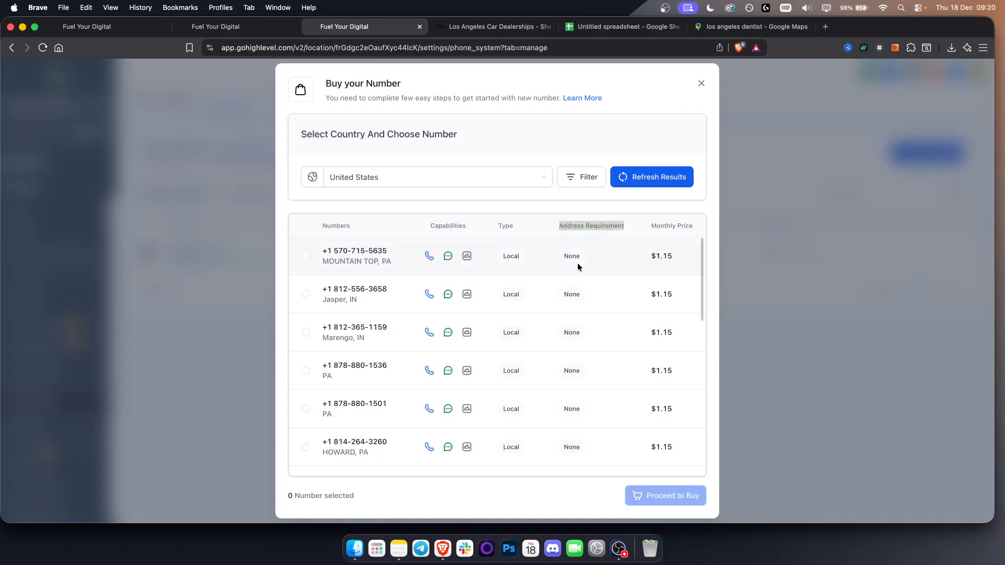
left_click(412, 188)
scroll(404, 258, "up", 10)
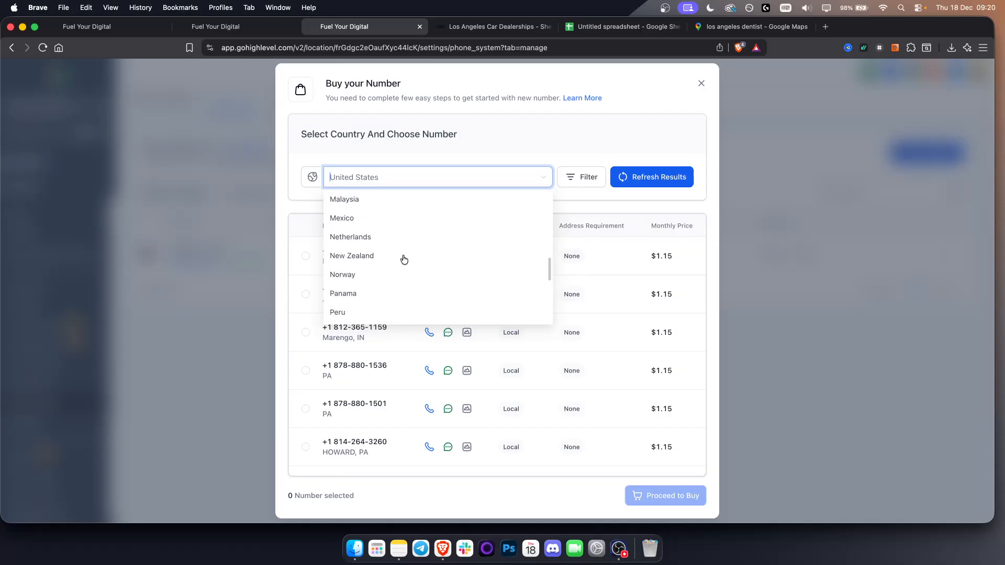
left_click(683, 86)
left_click(701, 85)
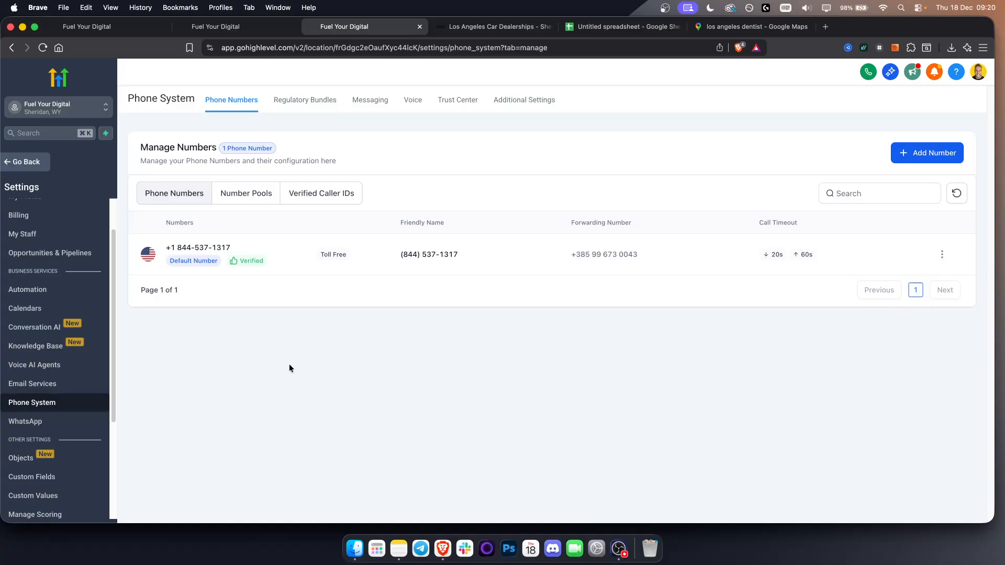
Step: Generate a workflow with AI from the prompt "Create a 30 day automation with follow ups for outreach, make sure each outreach message is SMS only"
left_click(230, 27)
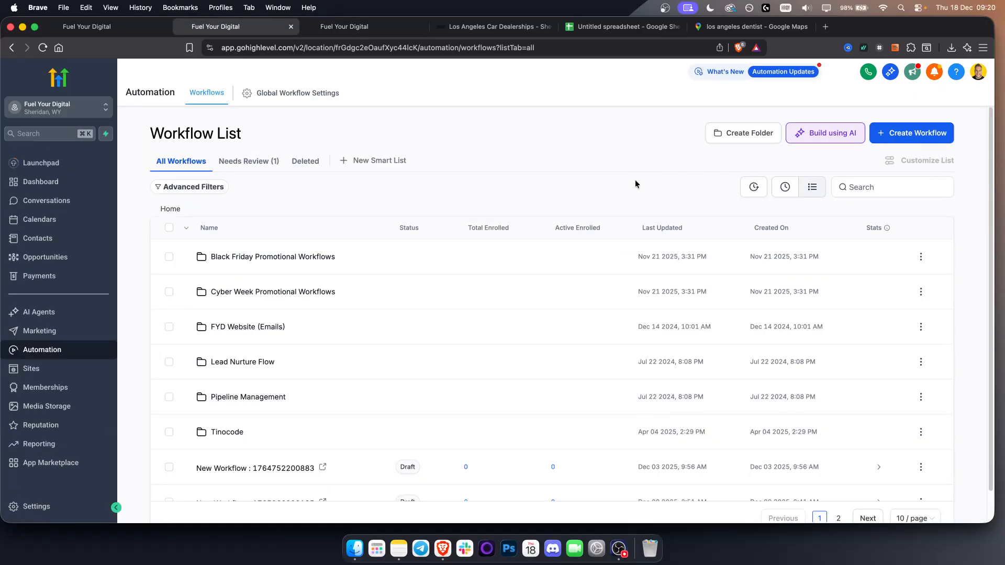
left_click(839, 131)
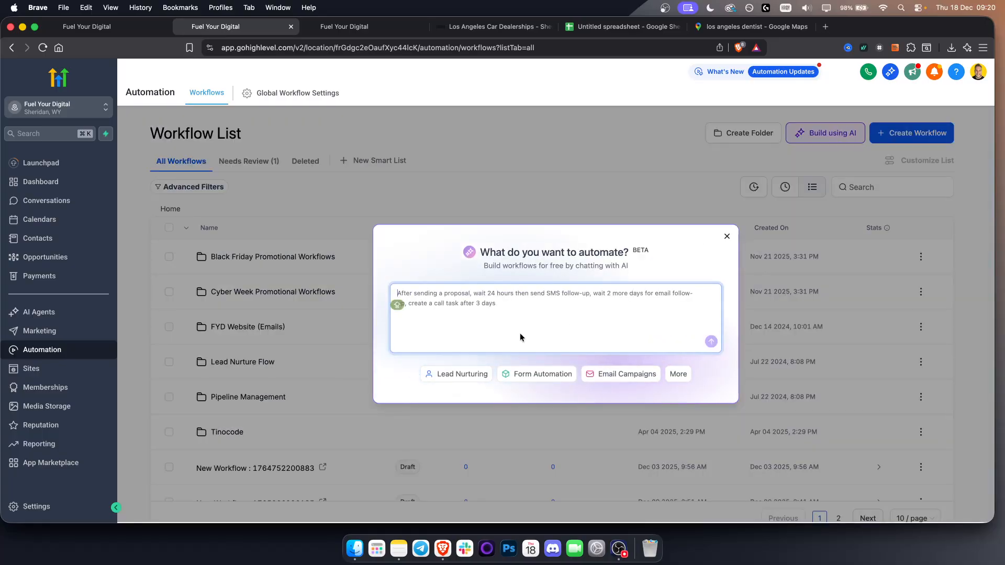
type("Create a")
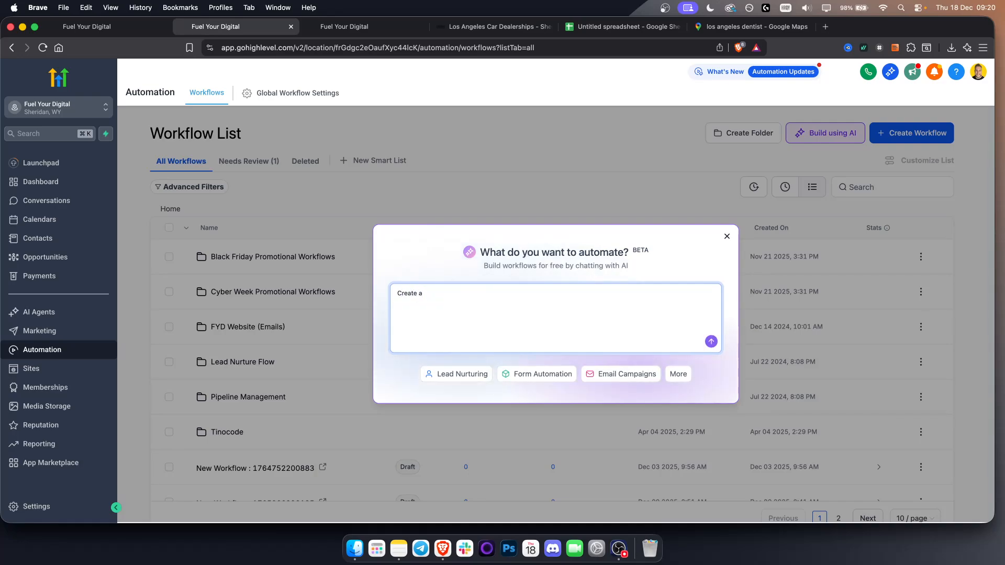
type("tomation with follow ups for outreach, make sure each outreach messag")
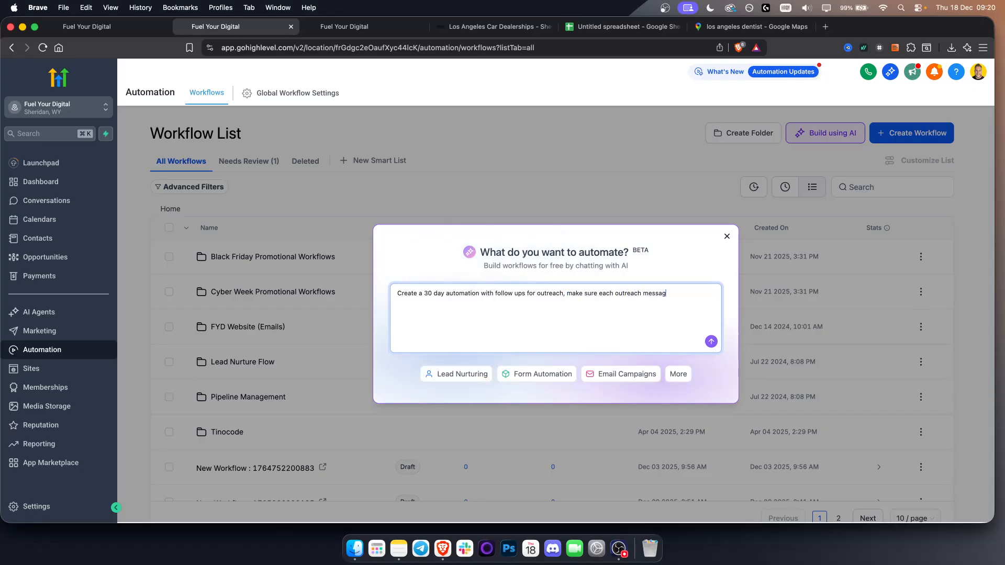
type("ly,")
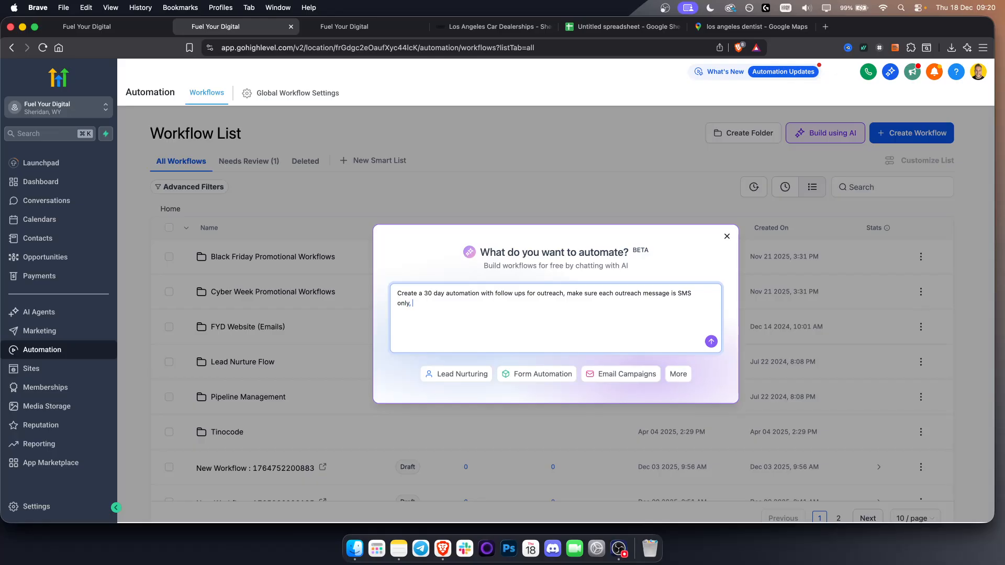
left_click(711, 342)
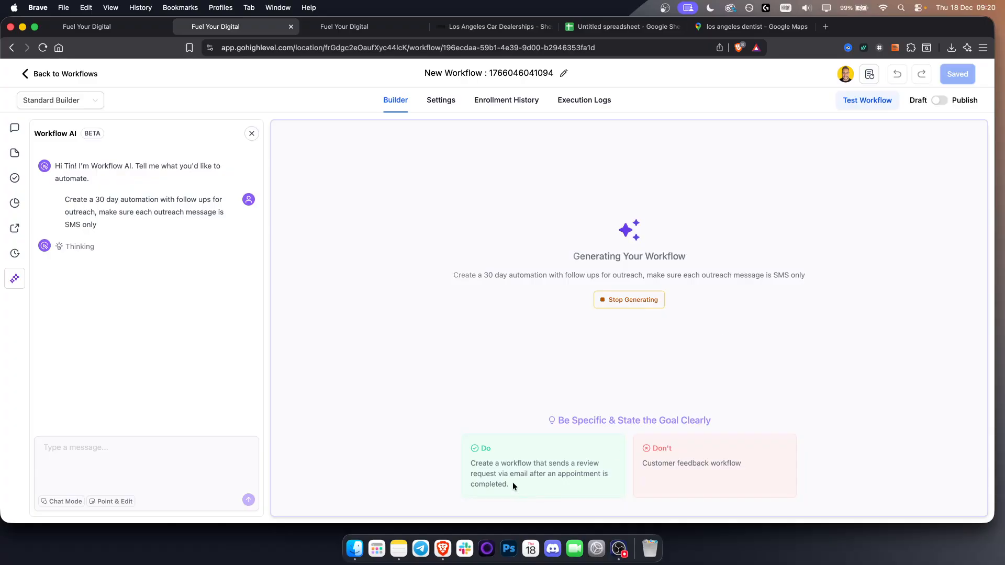
triple_click(491, 476)
left_click_drag(471, 463, 601, 485)
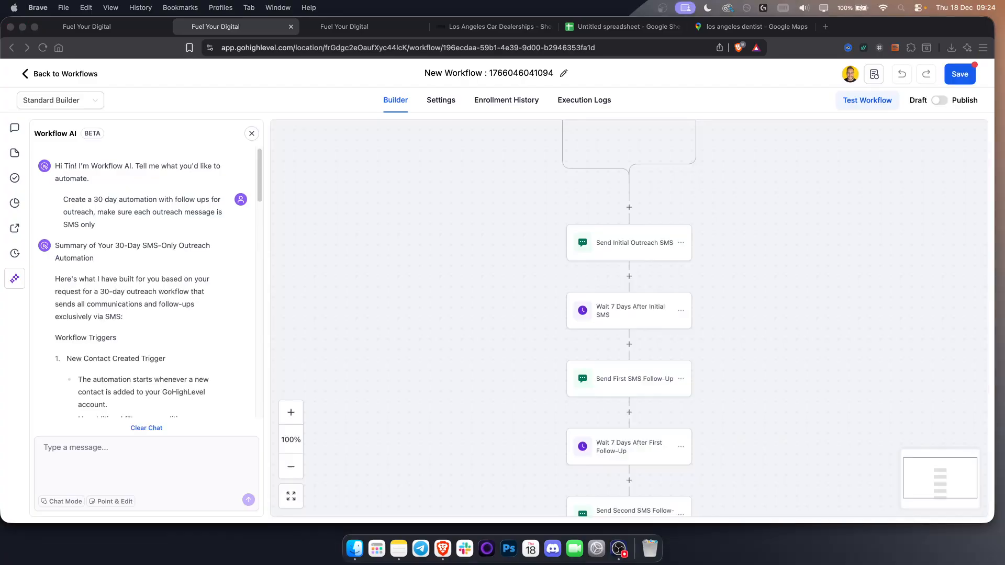
Step: Check the settings of the New Contact Created trigger in the generated workflow and delete that trigger
left_click_drag(545, 216, 472, 296)
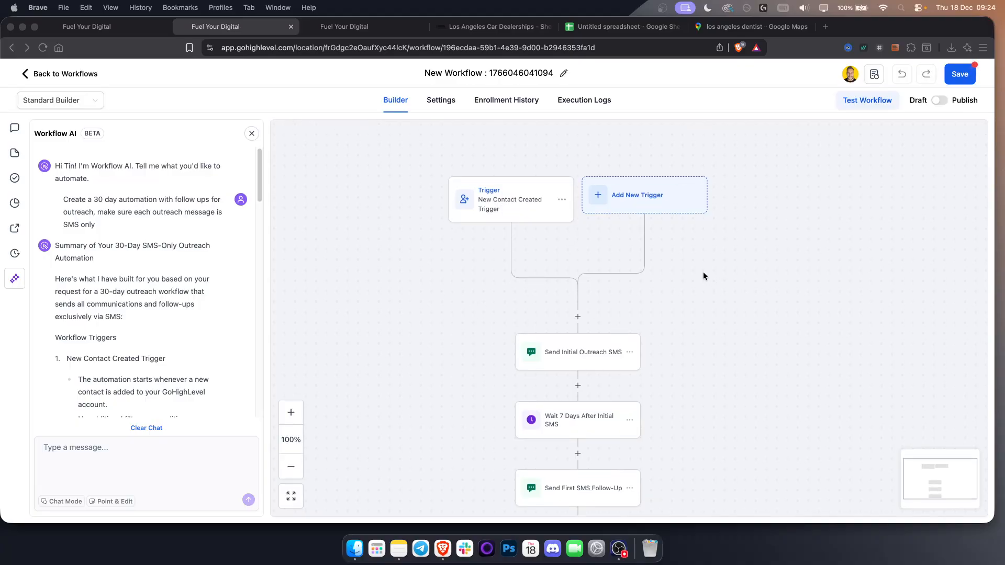
left_click_drag(723, 339, 700, 326)
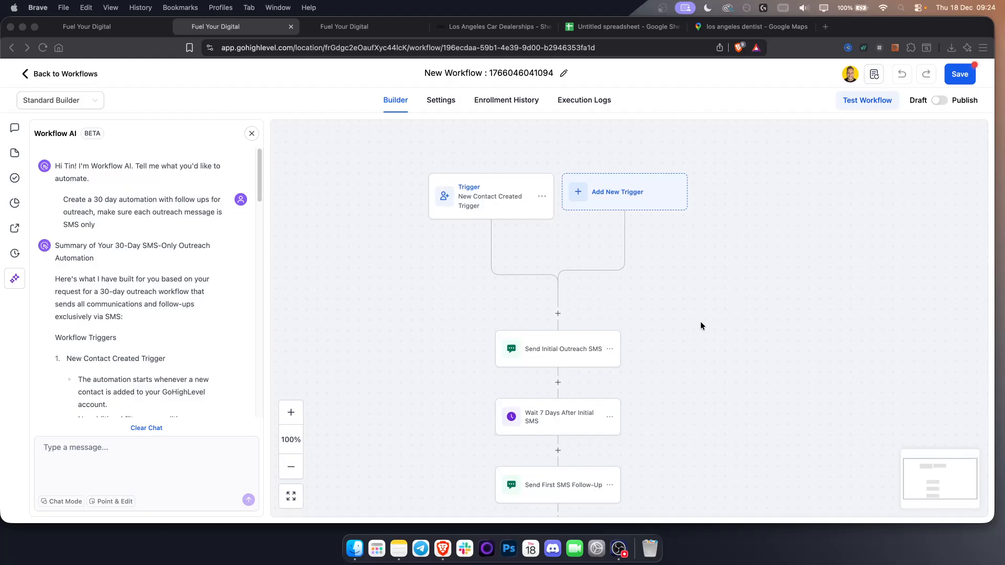
left_click(477, 205)
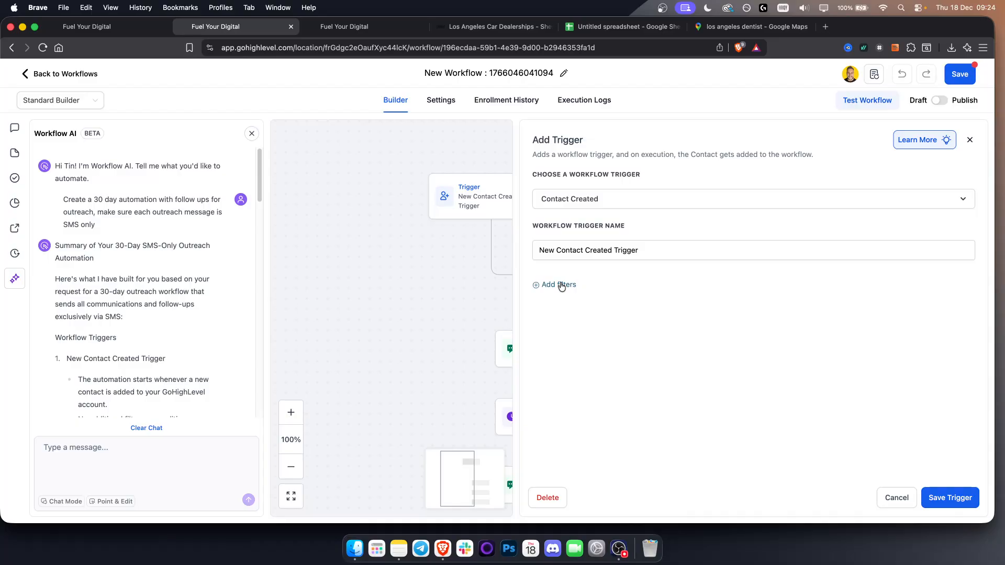
left_click(896, 498)
left_click(542, 197)
left_click(518, 252)
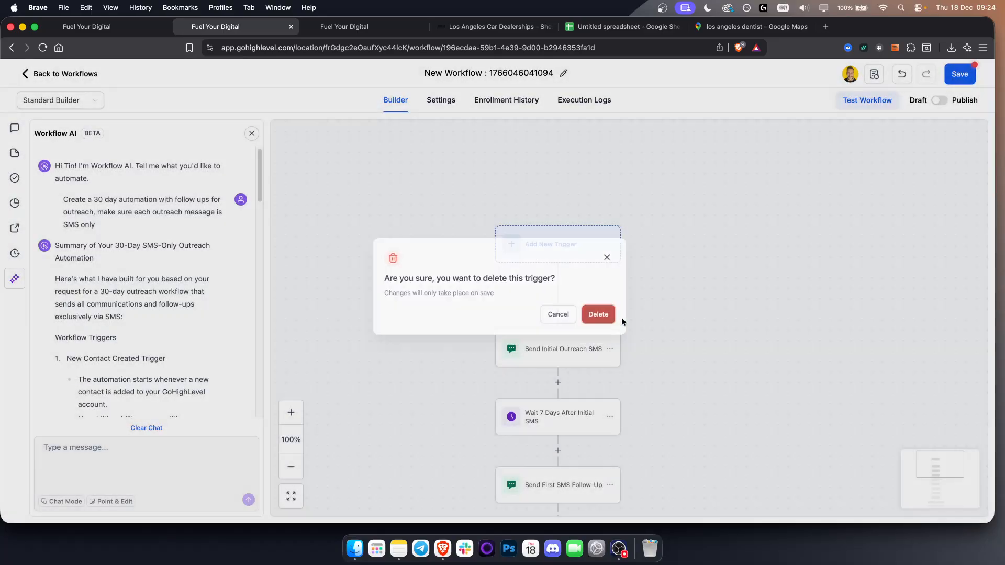
left_click(612, 317)
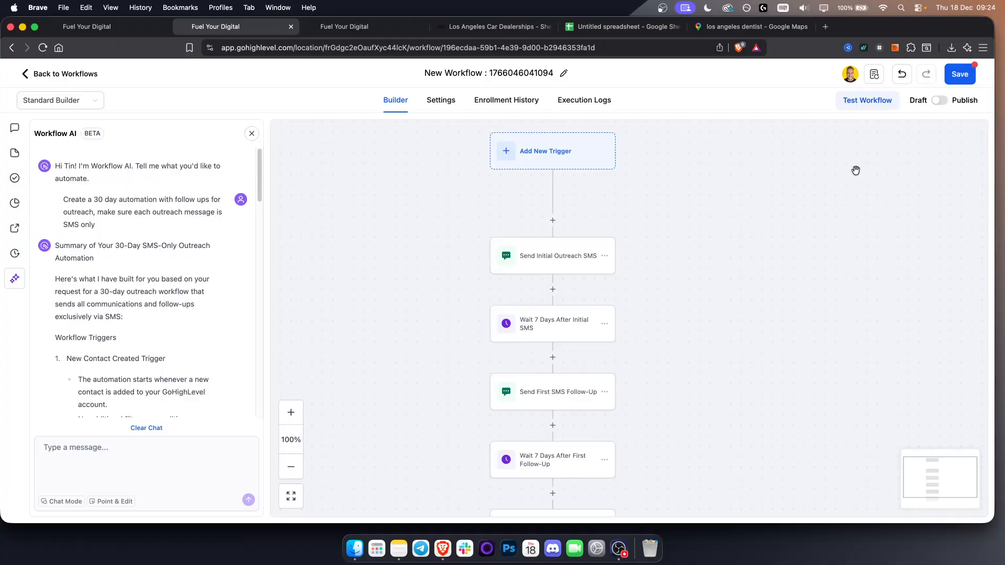
Step: Save the wait action after the initial outreach SMS as a 7-day time delay with the advance window enabled
left_click(960, 75)
left_click(607, 311)
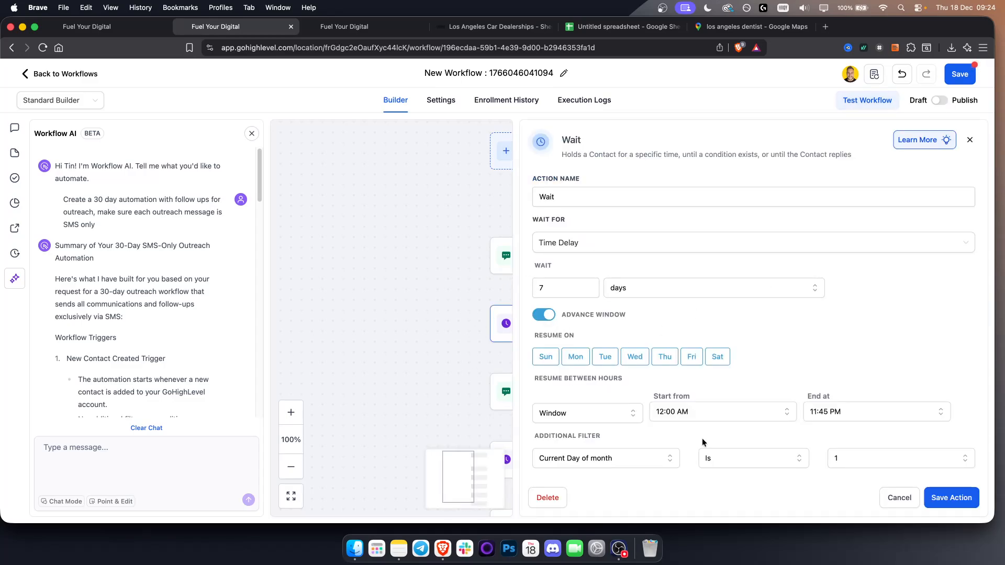
left_click(960, 497)
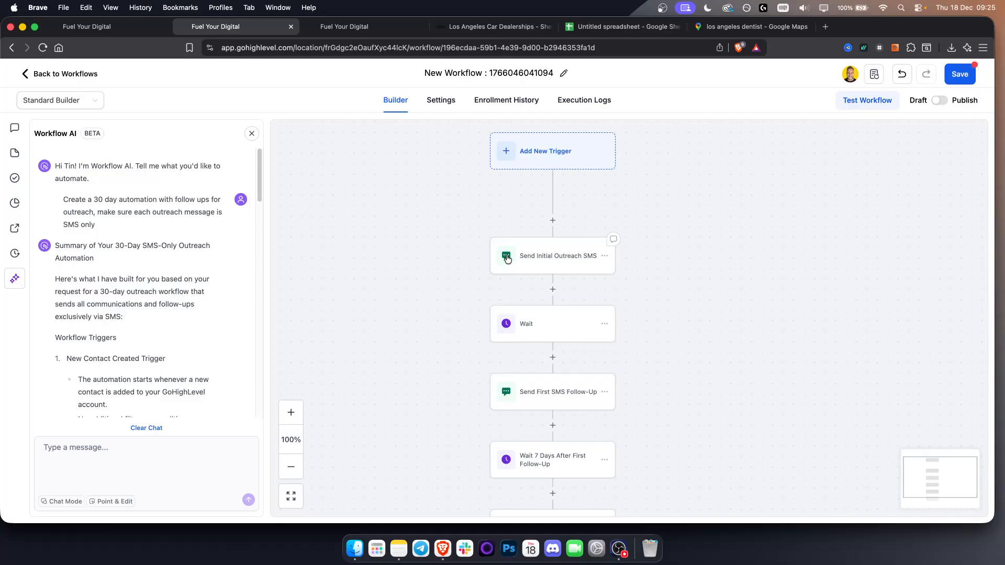
Step: Review the Send Initial Outreach SMS action's message text, attachment and test number options, and save the action
scroll(680, 366, "down", 3)
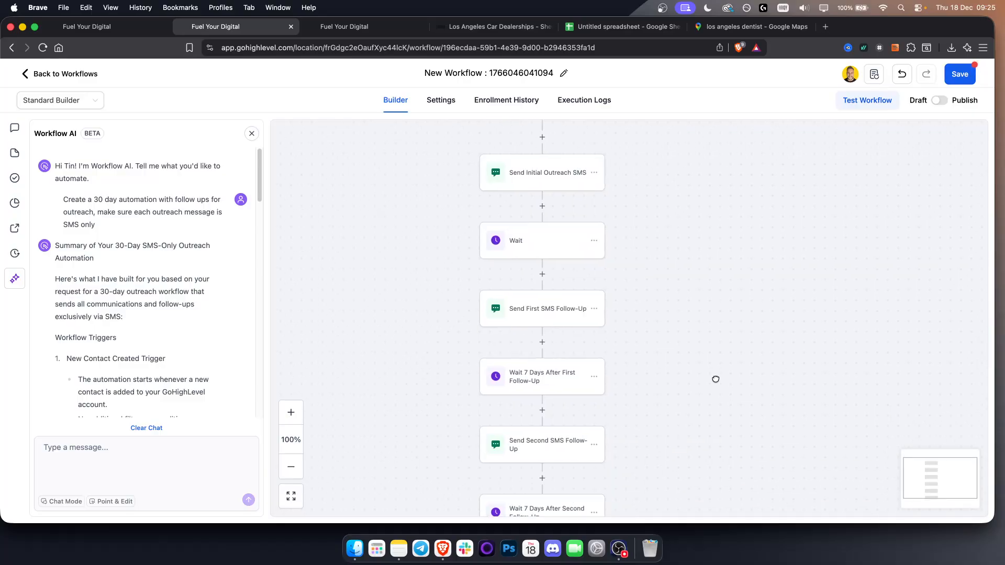
scroll(556, 269, "up", 4)
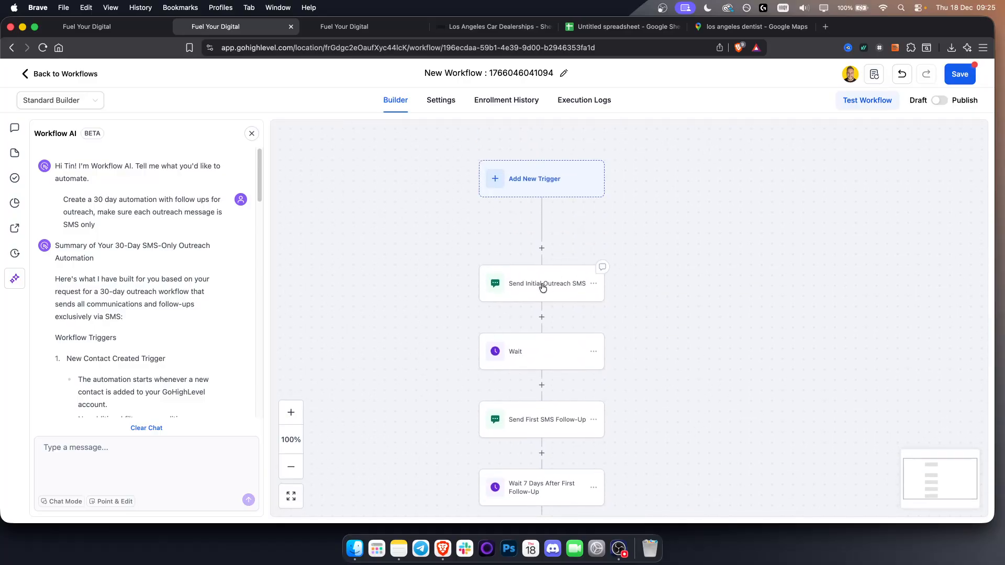
left_click(541, 285)
key("super+a")
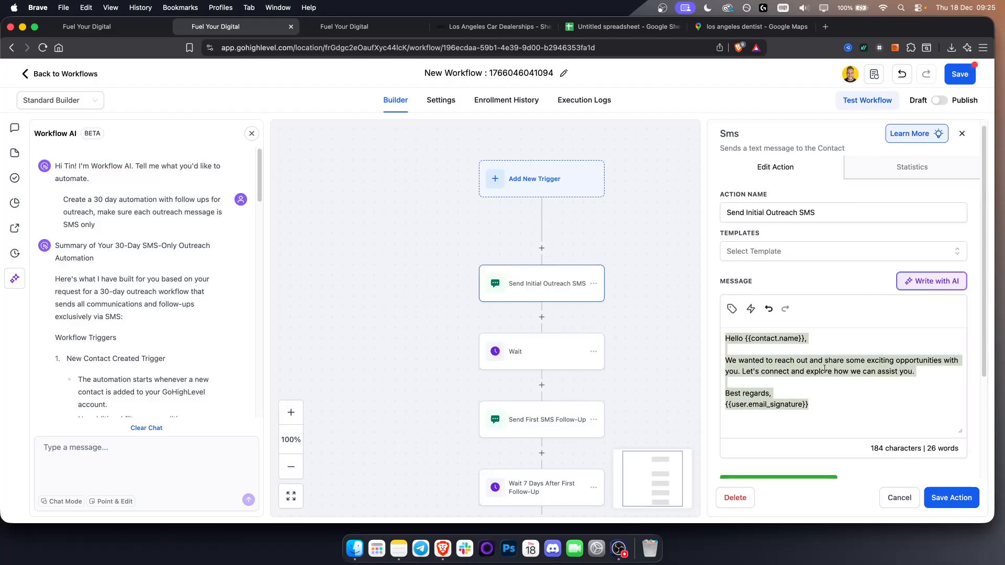
left_click(796, 406)
key("super+a")
left_click_drag(842, 416, 678, 312)
key("super+a")
left_click(799, 377)
left_click_drag(820, 343, 686, 352)
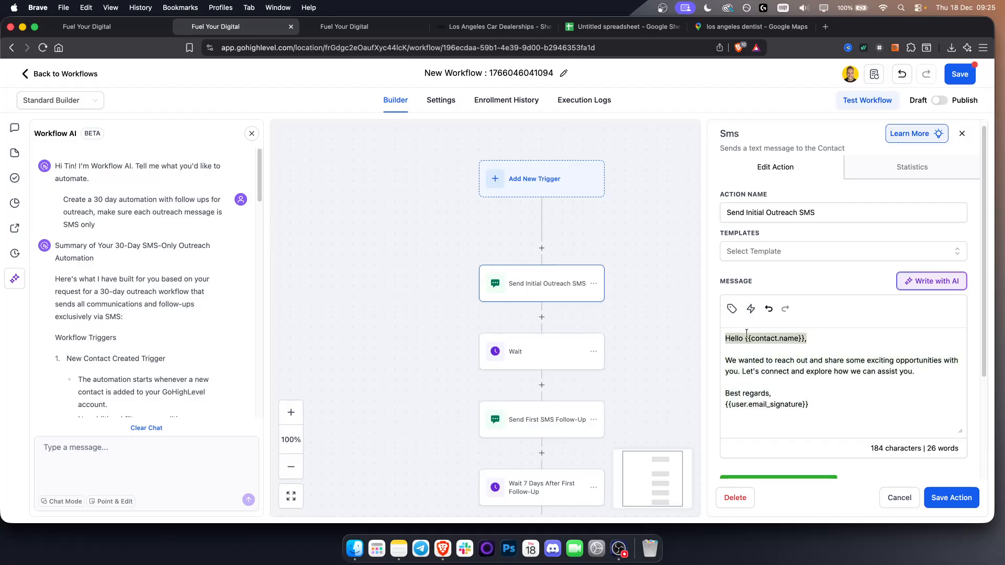
left_click(829, 417)
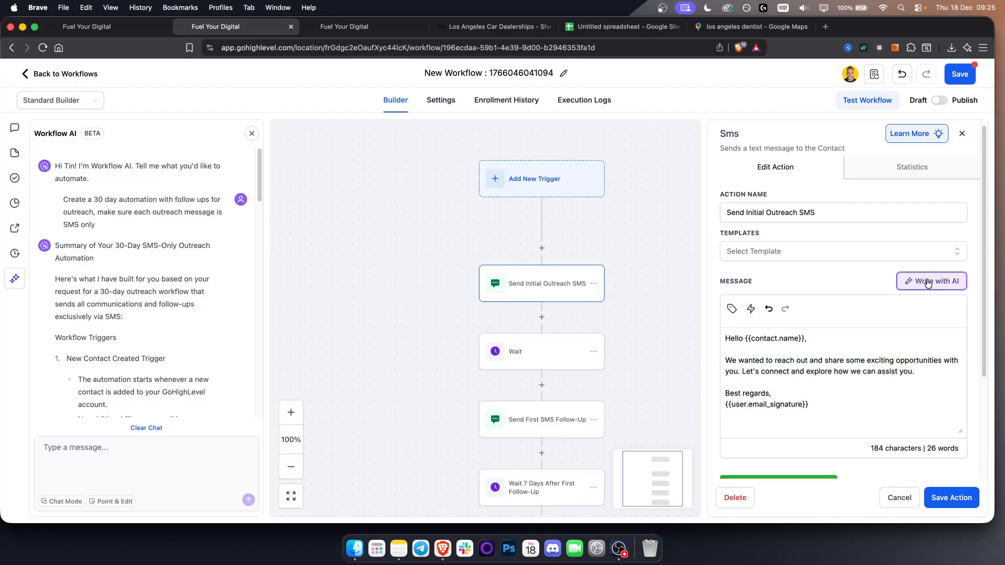
scroll(789, 356, "down", 3)
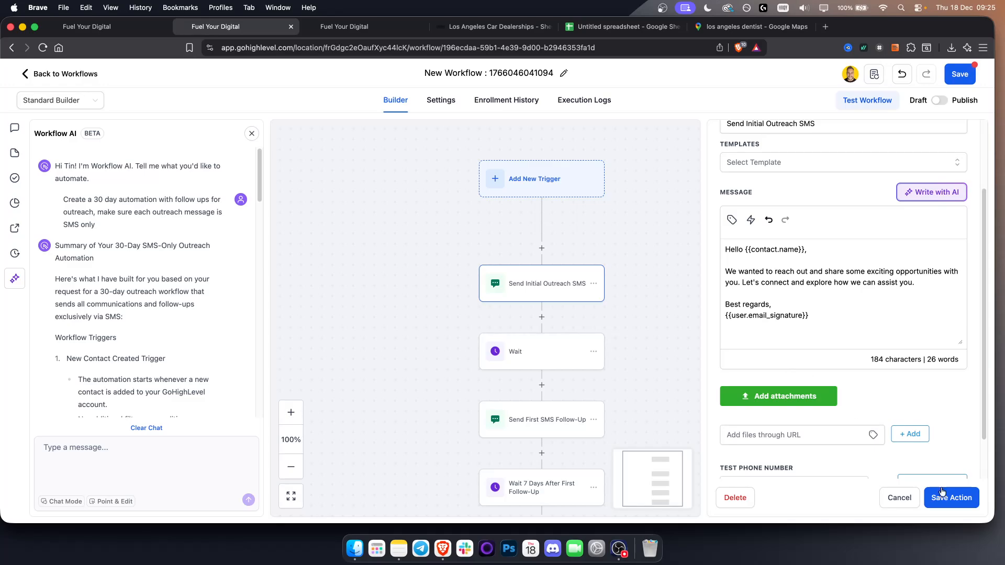
scroll(833, 377, "down", 2)
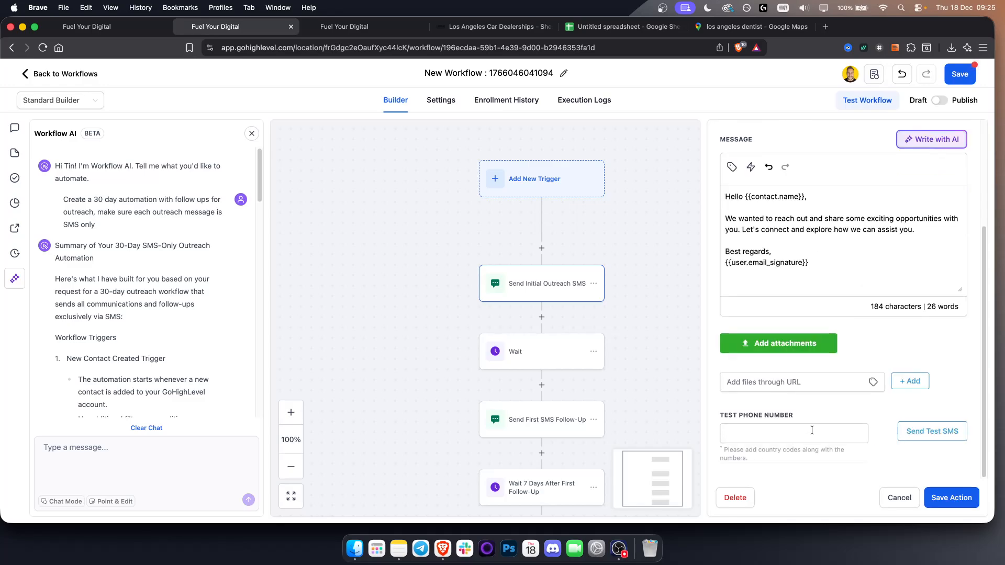
left_click(957, 500)
Step: Check the delay settings of the wait following the initial outreach SMS and save it at 7 days
scroll(660, 289, "down", 3)
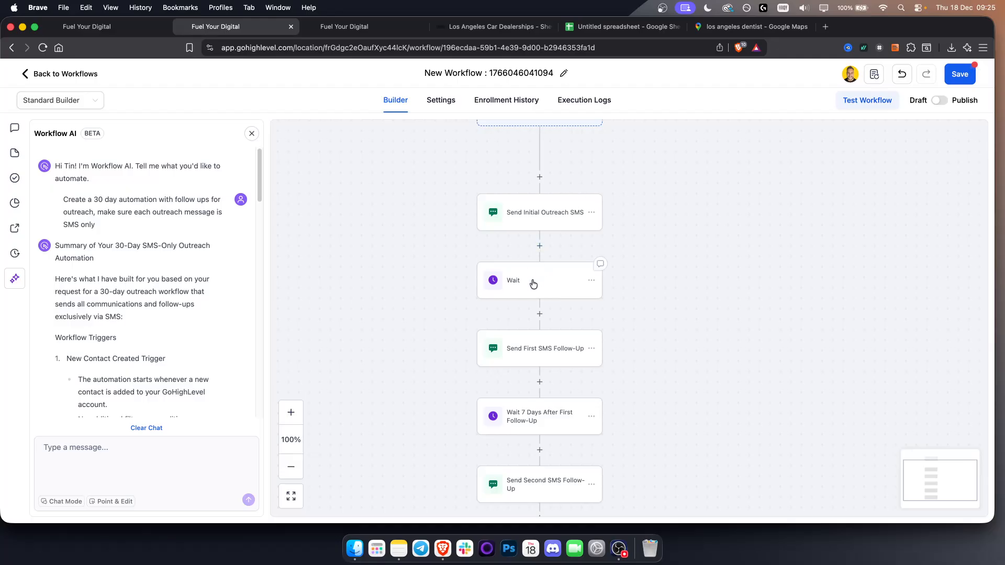
scroll(623, 251, "up", 2)
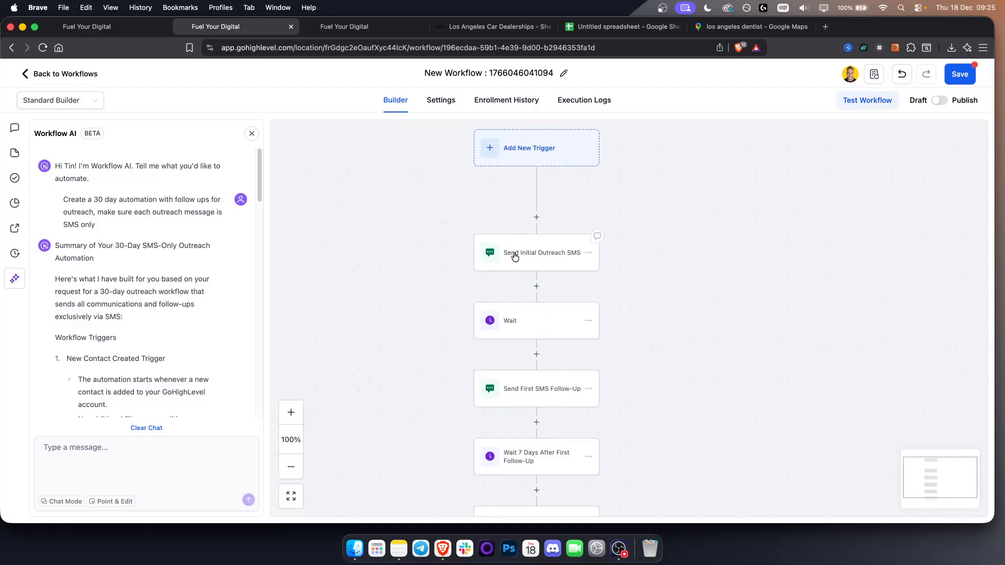
left_click_drag(670, 363, 661, 325)
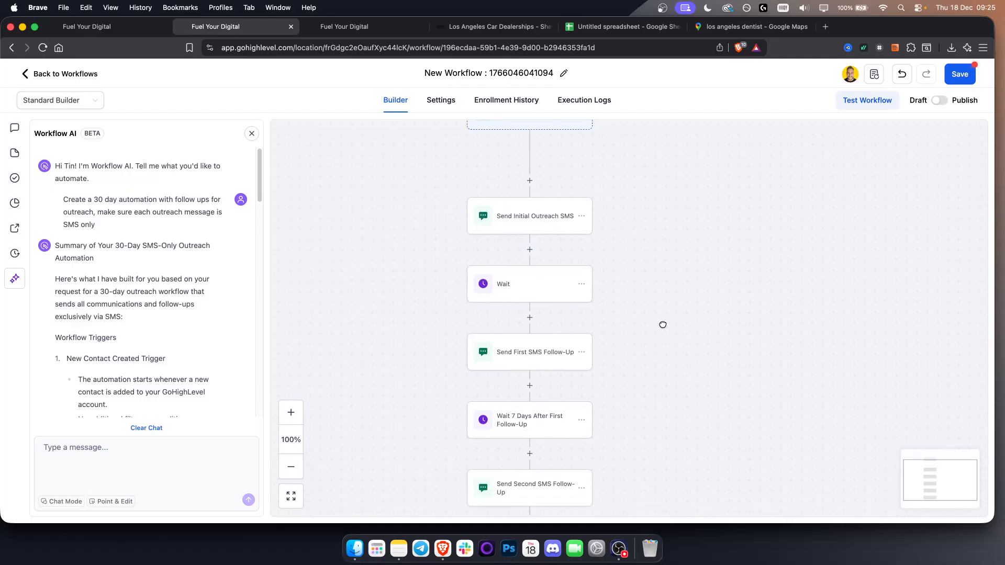
left_click(514, 268)
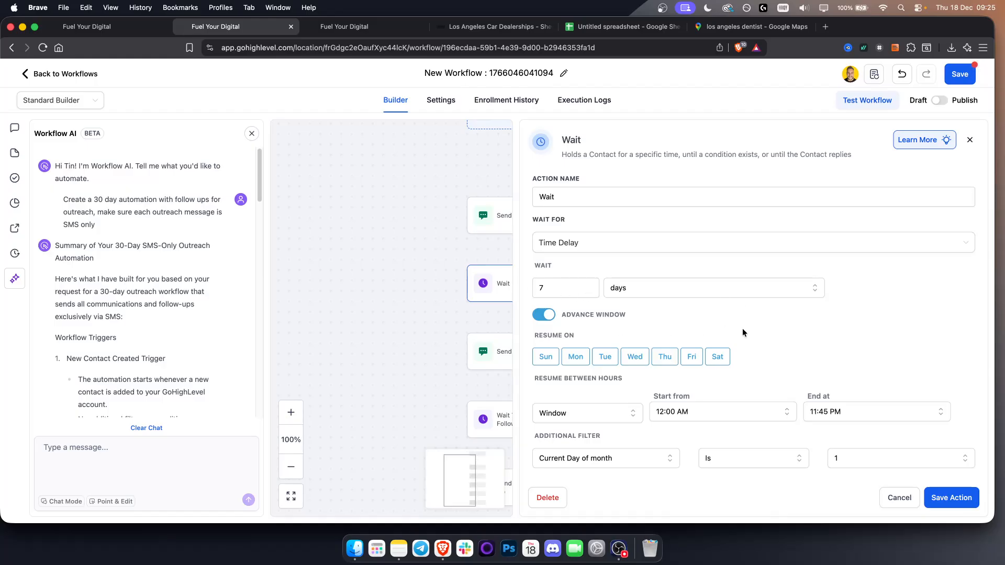
left_click(951, 497)
Step: Review the message texts of the first and second SMS follow-up actions and save both
left_click(530, 273)
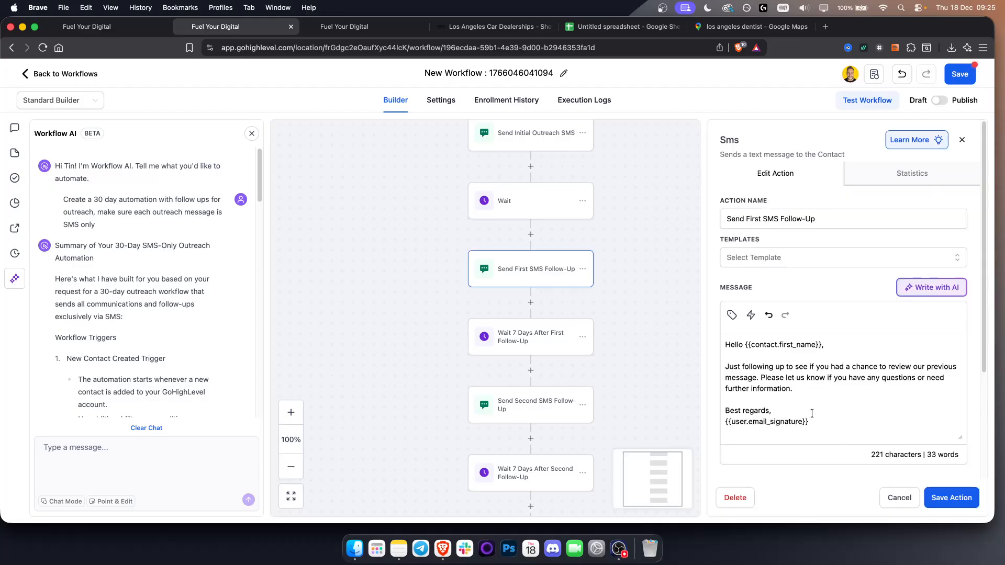
left_click(951, 498)
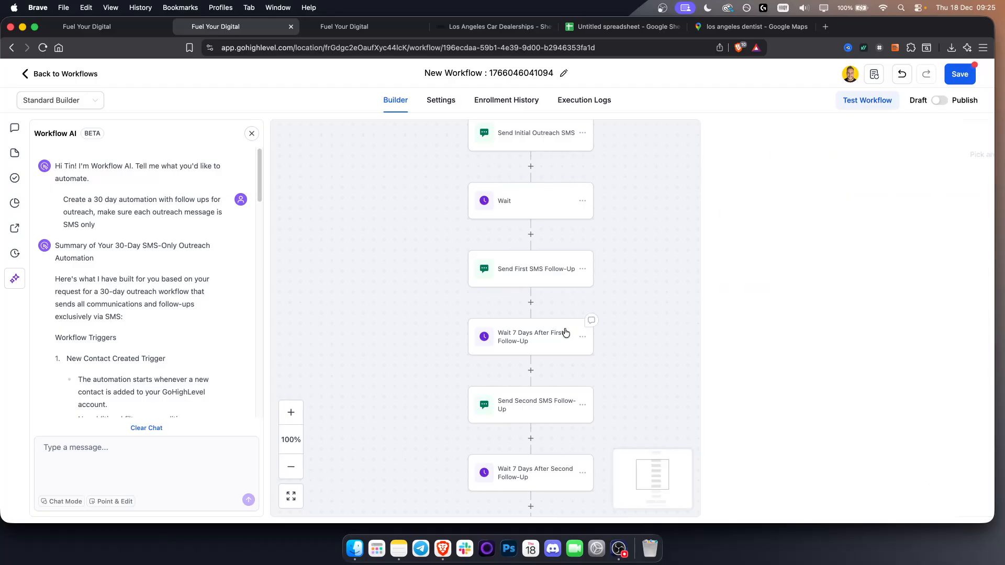
scroll(621, 350, "down", 3)
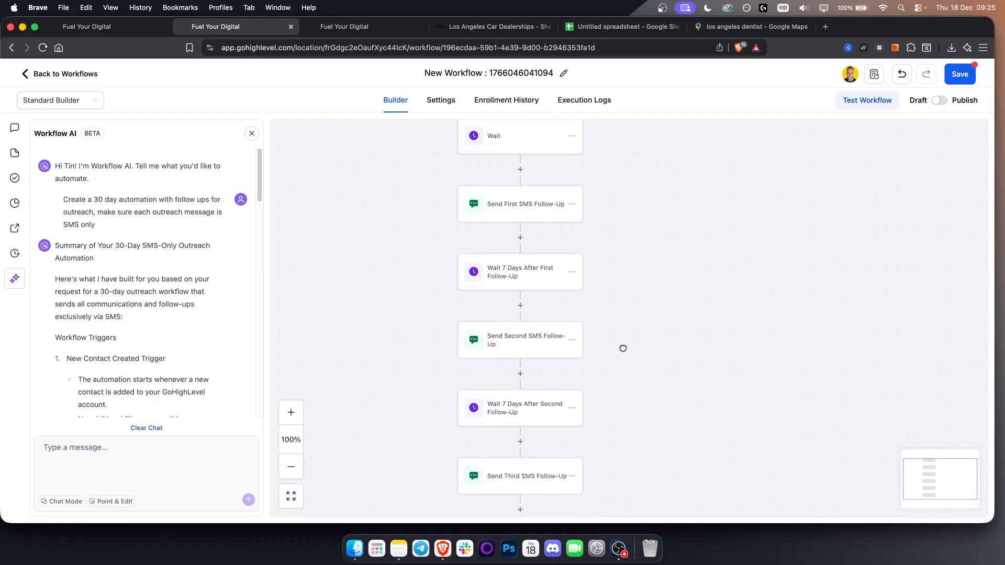
left_click(526, 345)
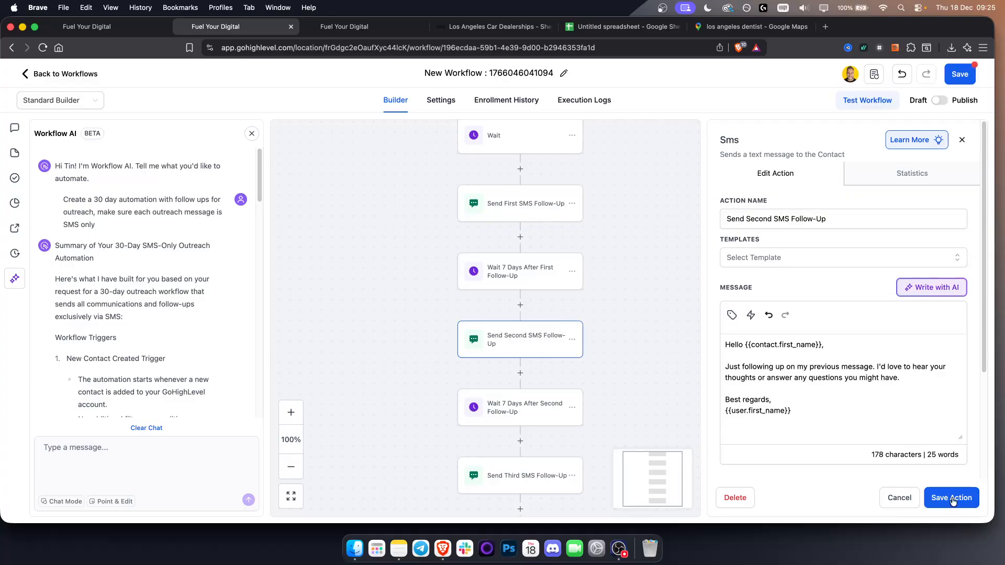
left_click(952, 498)
Step: Save the wait after the second SMS follow-up as a 7-day time delay, and look over the remaining workflow steps
left_click(521, 328)
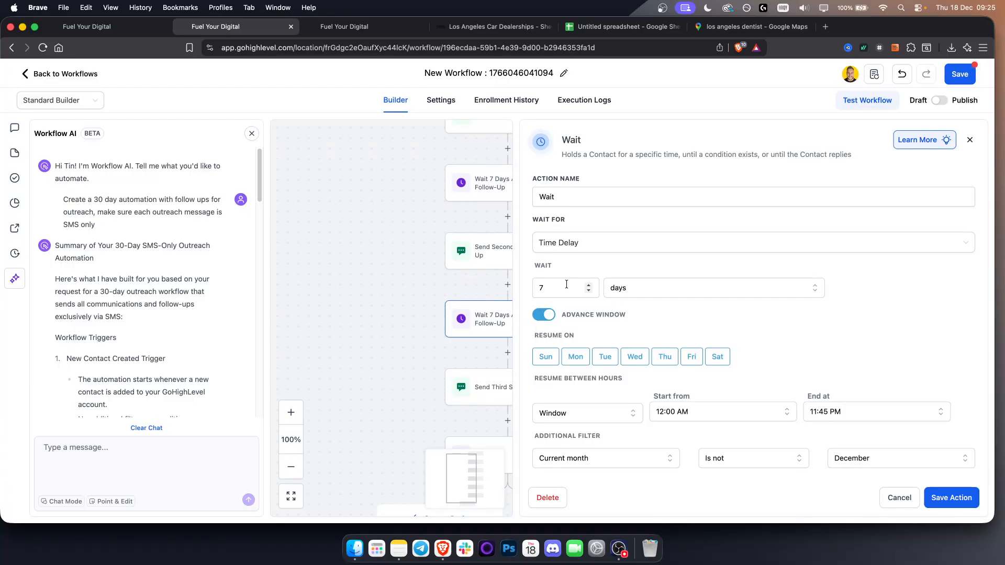
left_click(952, 497)
left_click_drag(696, 399, 668, 390)
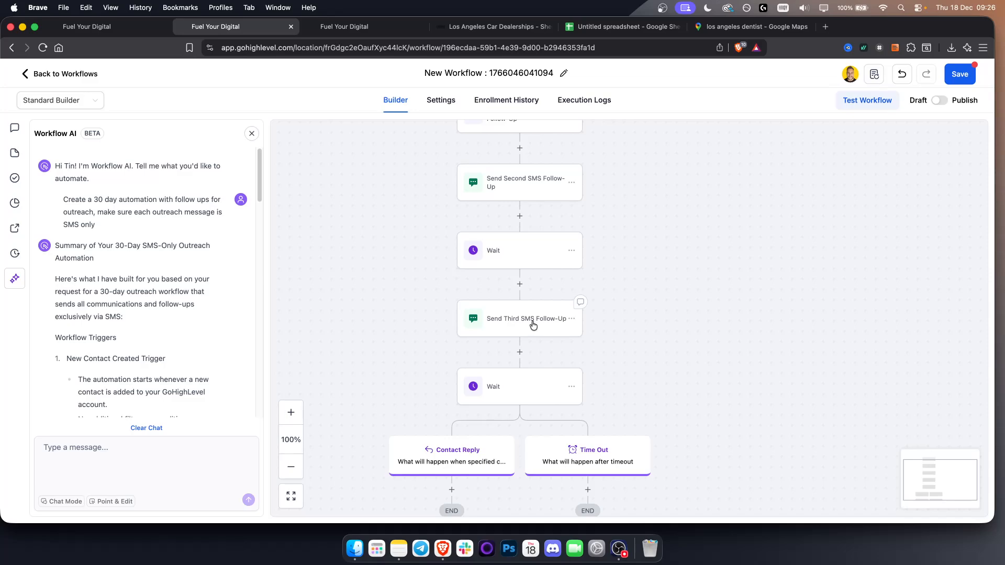
scroll(670, 337, "down", 3)
scroll(639, 441, "down", 1)
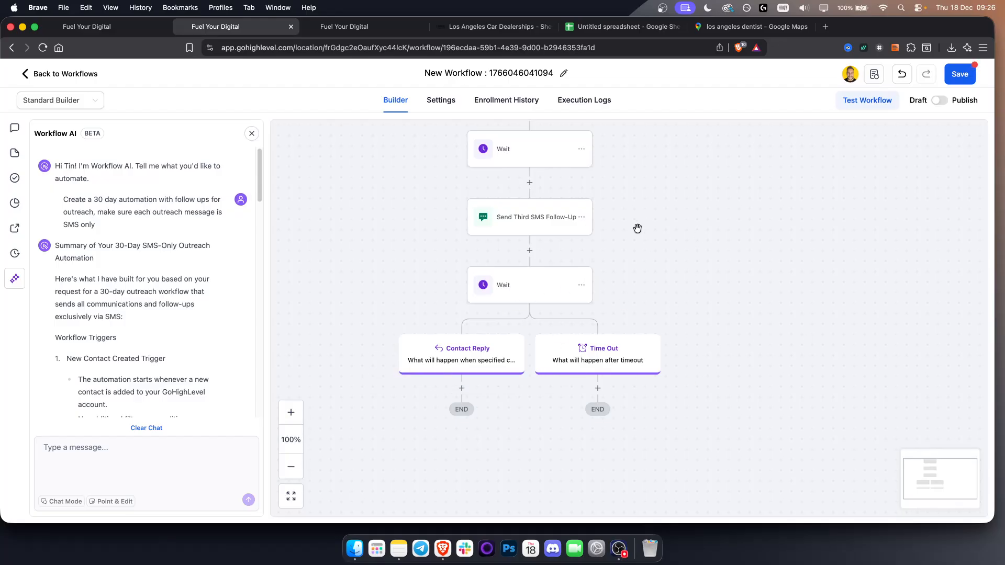
scroll(642, 231, "up", 10)
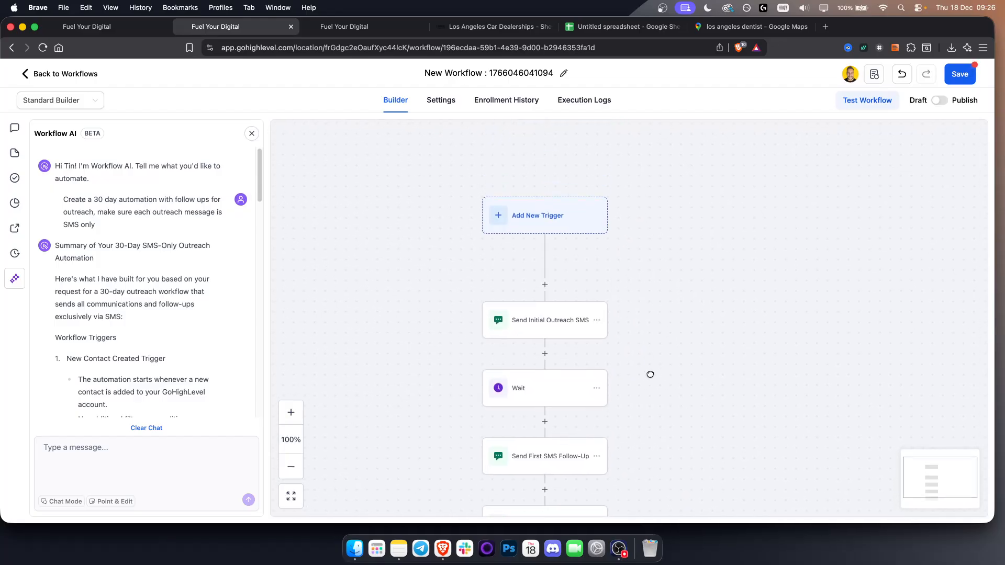
Step: Switch the outreach workflow from Draft to Publish, look over its SMS and wait steps, and return to the workflow list
left_click(940, 100)
left_click(960, 74)
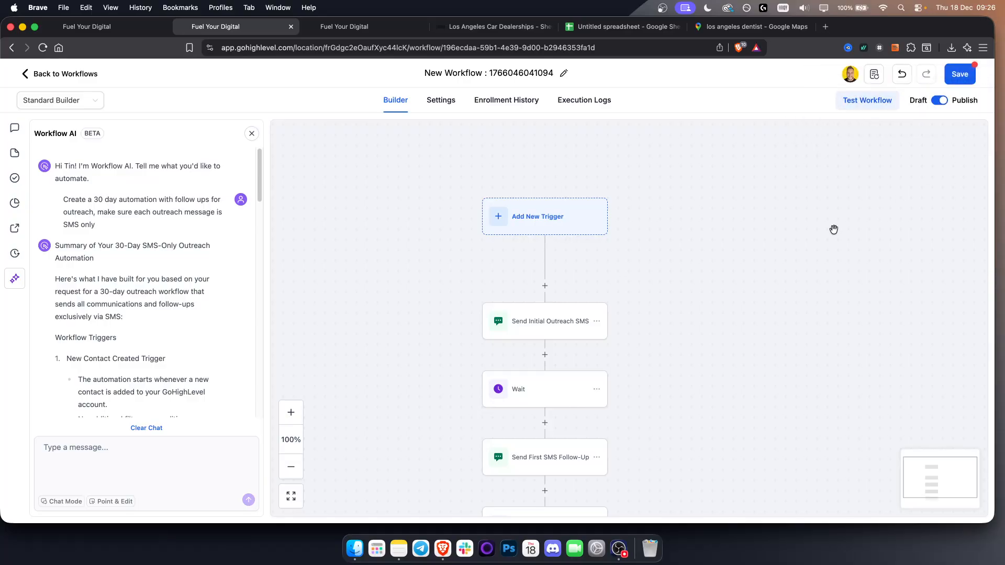
scroll(692, 373, "down", 5)
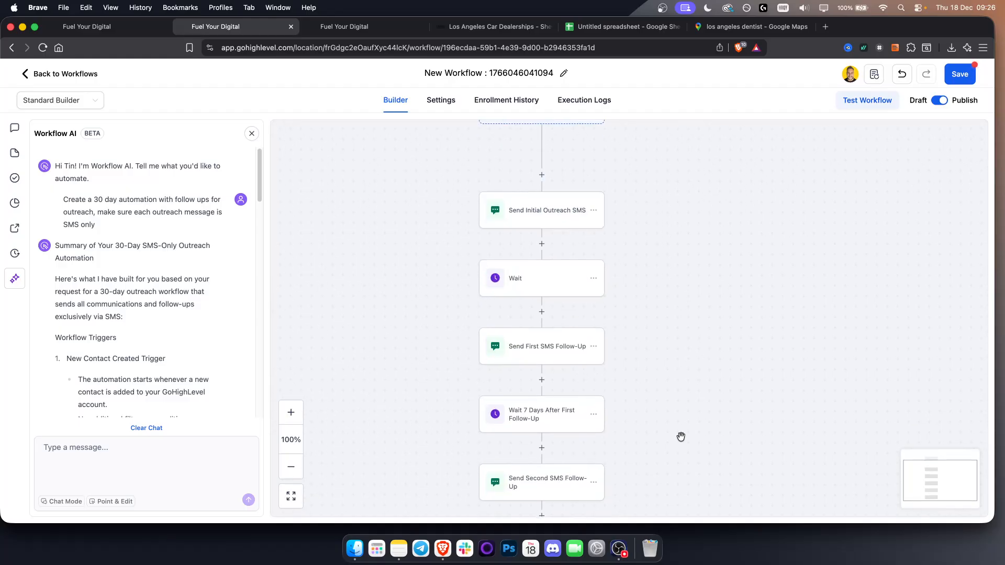
scroll(696, 283, "up", 5)
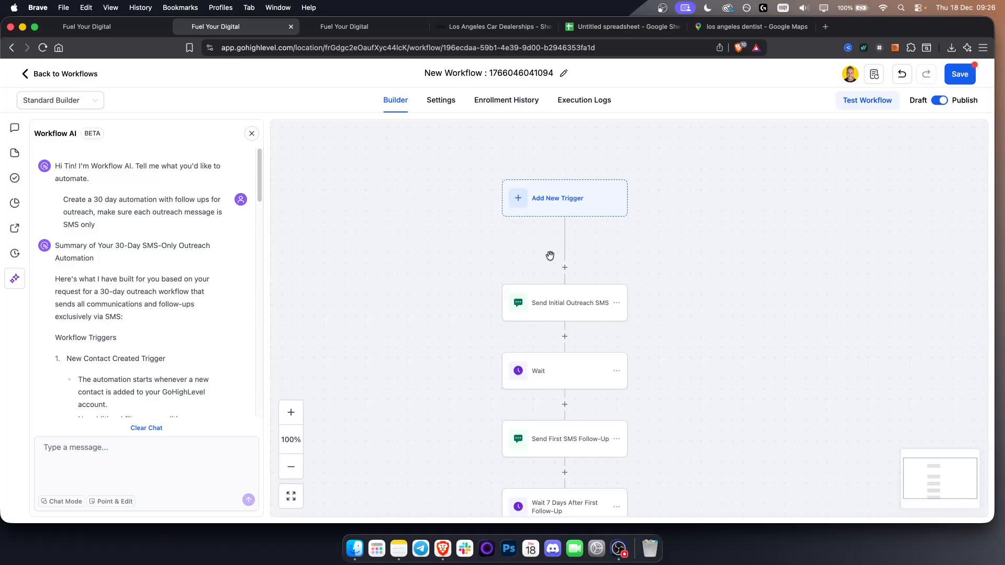
left_click(42, 75)
left_click(609, 330)
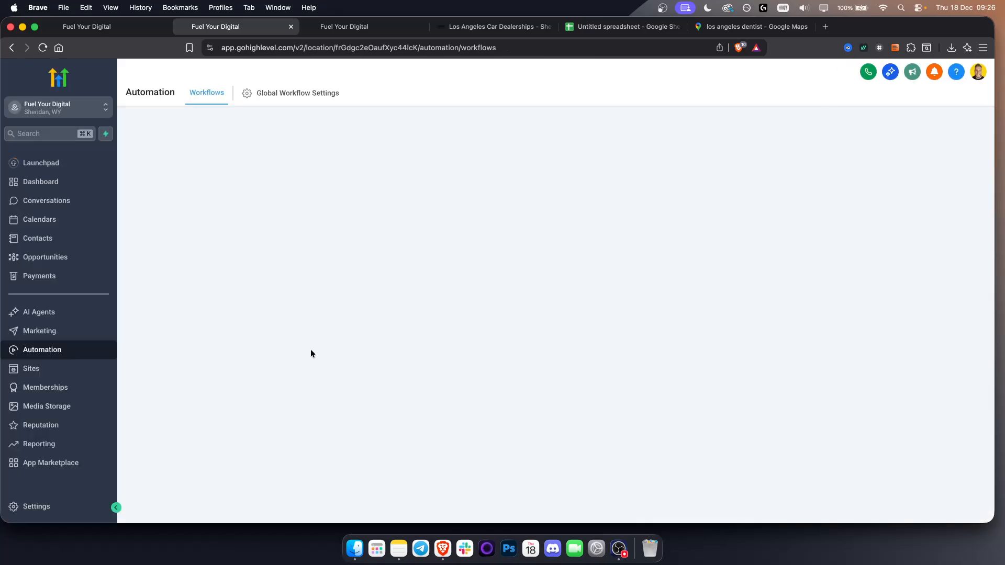
Step: Open the Test smart list in the contacts and select all of its records
left_click(58, 239)
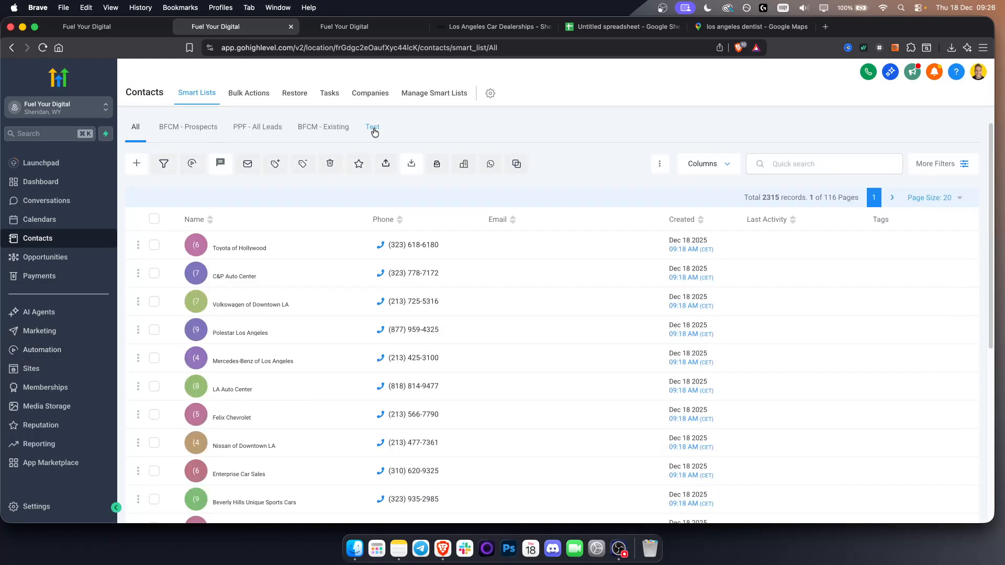
left_click(373, 127)
left_click(158, 211)
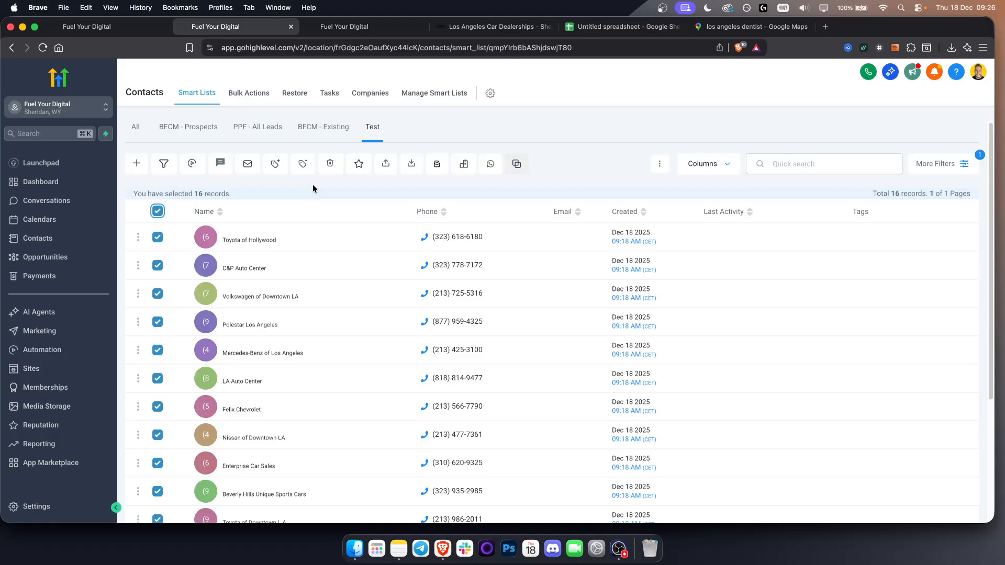
Step: Start adding the selected contacts to the workflow "Appointment Set -> Move To Scheduled Call" with the action name "test"
left_click(193, 165)
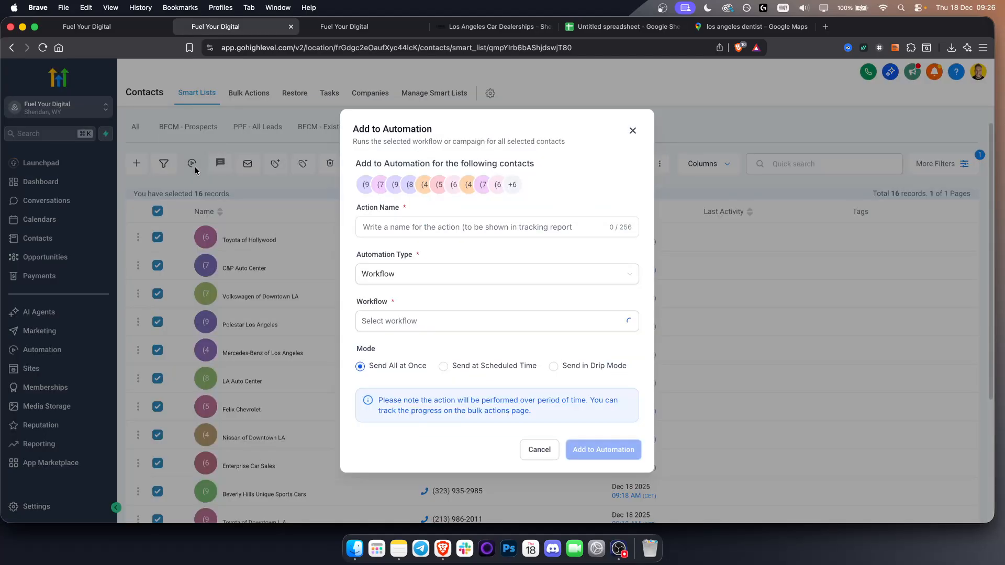
left_click(414, 322)
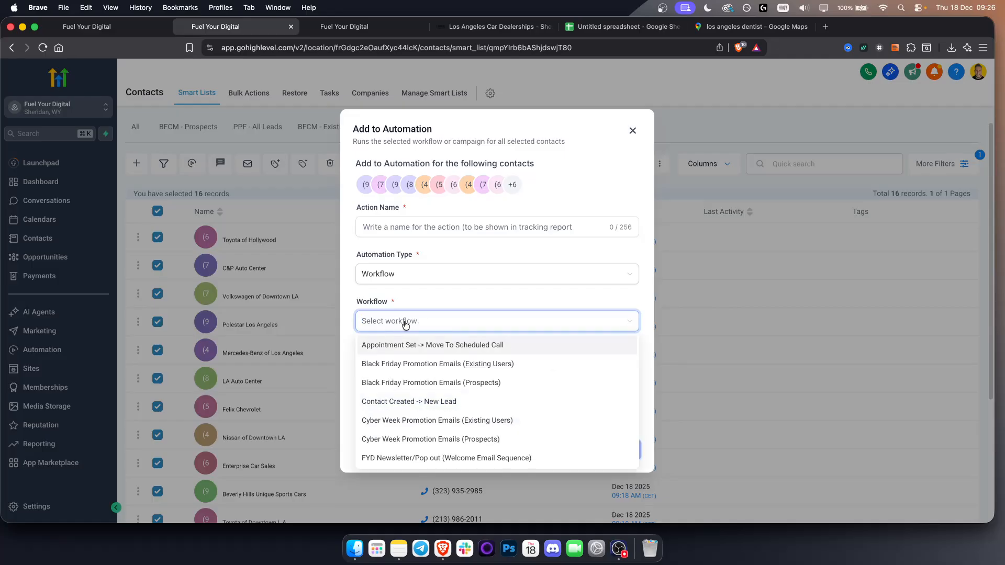
left_click(399, 347)
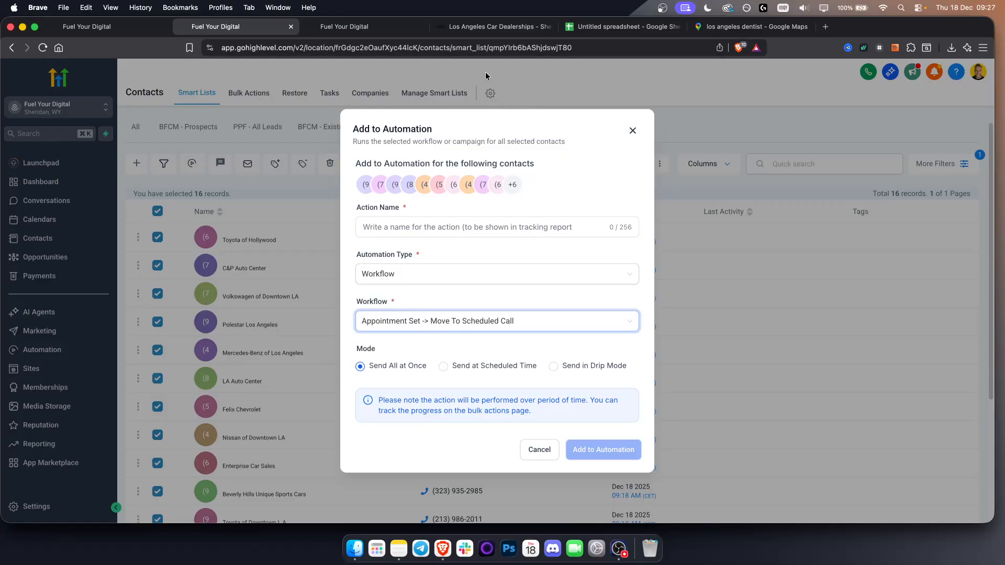
left_click(391, 222)
type("test")
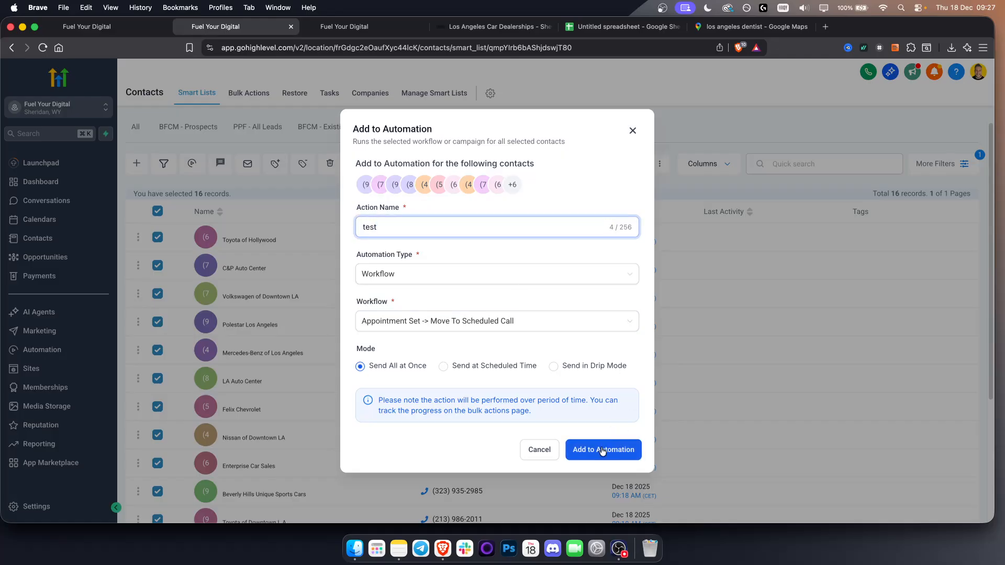
Step: Try the scheduled time mode, switch to Send in Drip Mode, and look over its batch, repeat and time window settings
left_click(469, 366)
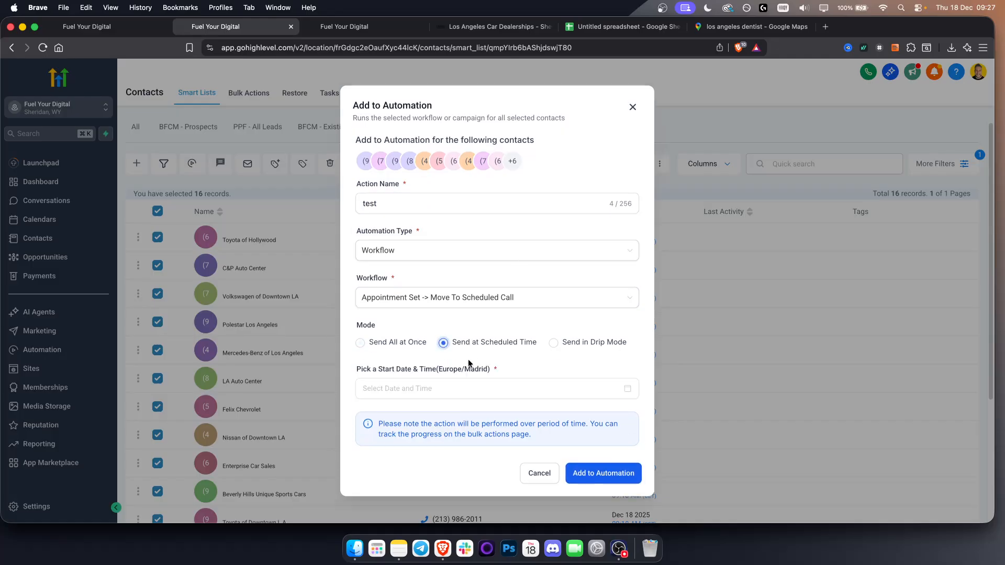
left_click(554, 343)
scroll(563, 358, "down", 5)
scroll(564, 359, "down", 1)
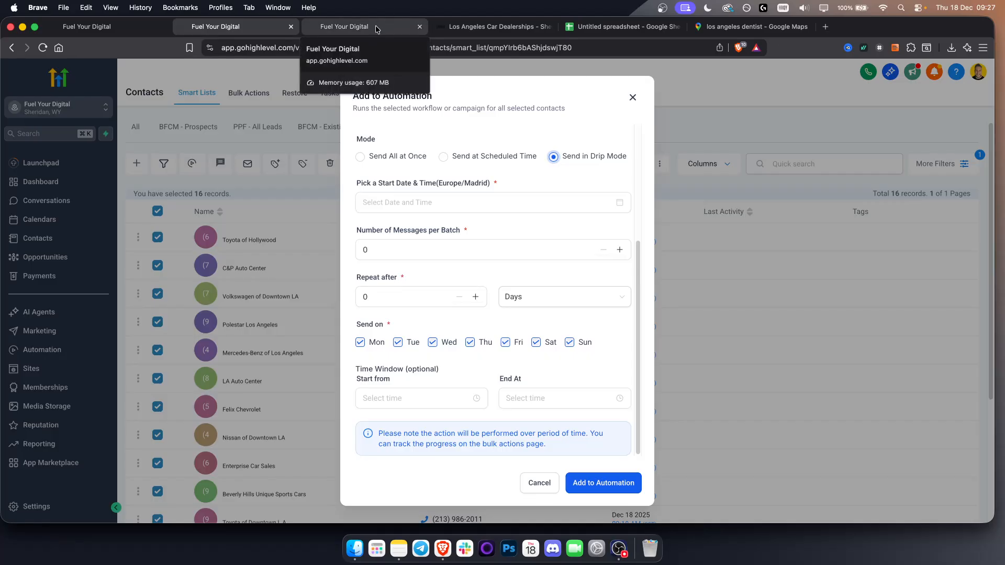
Step: Switch to the Los Angeles Car Dealerships lead table in Sheet0
left_click(499, 31)
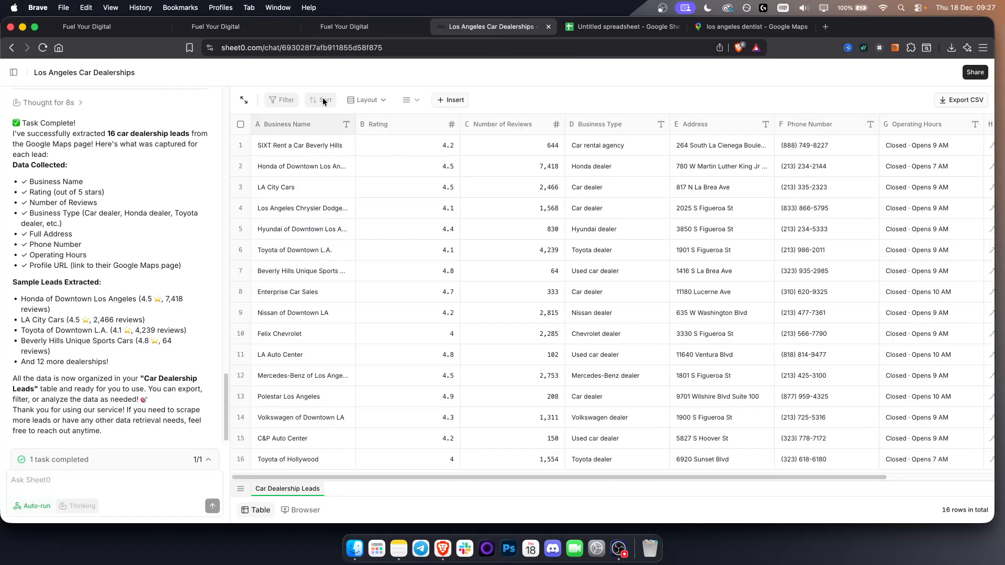